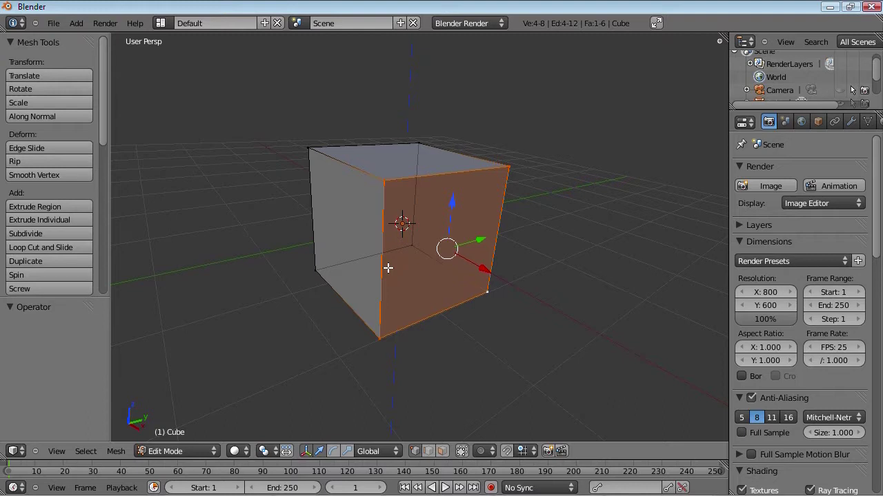
# Step: Try deleting the cube's selected front side with the Only Faces option, and undo the deletion
pyautogui.press('x')
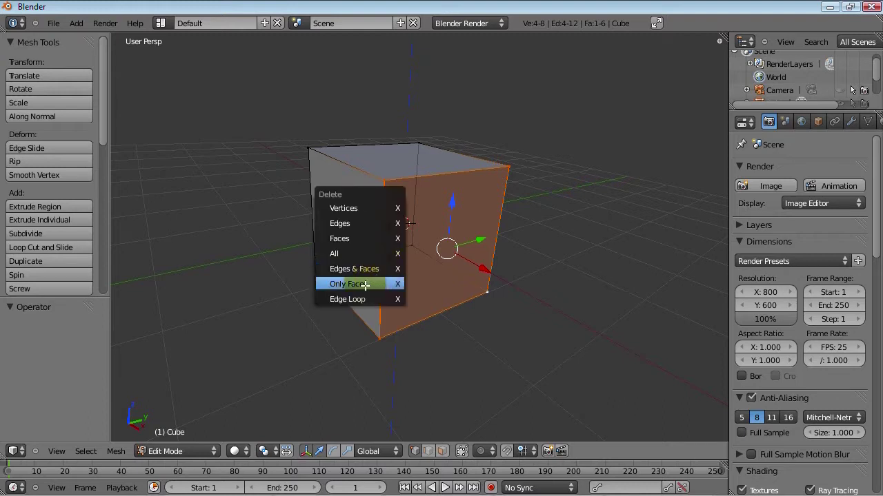
pyautogui.click(365, 284)
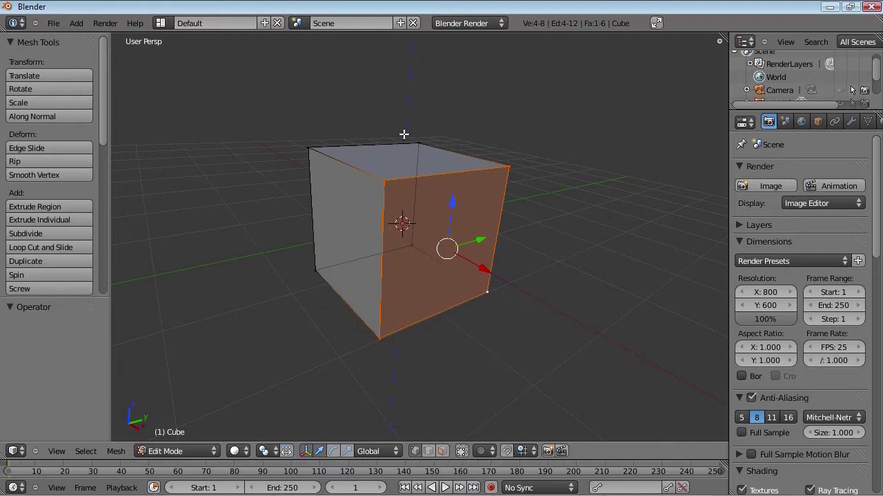
pyautogui.moveTo(404, 134); pyautogui.dragTo(405, 265, button='middle')
pyautogui.press('x')
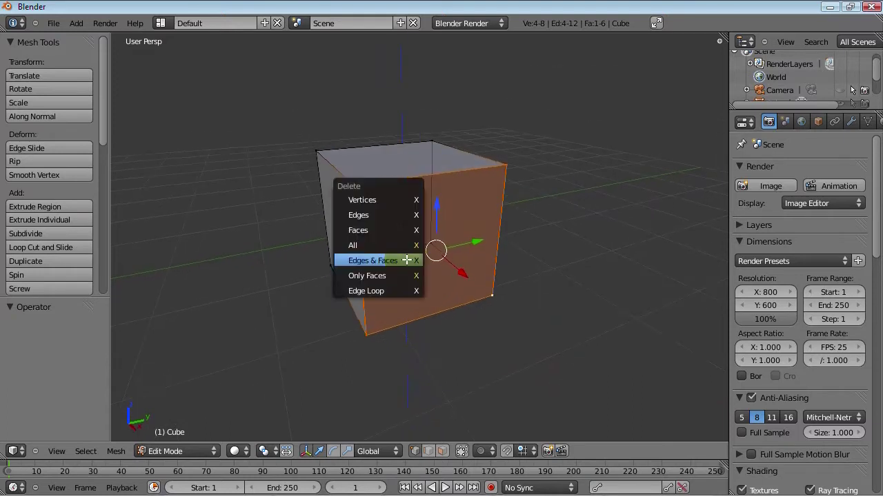
pyautogui.click(394, 275)
pyautogui.moveTo(336, 316); pyautogui.dragTo(365, 322, button='middle')
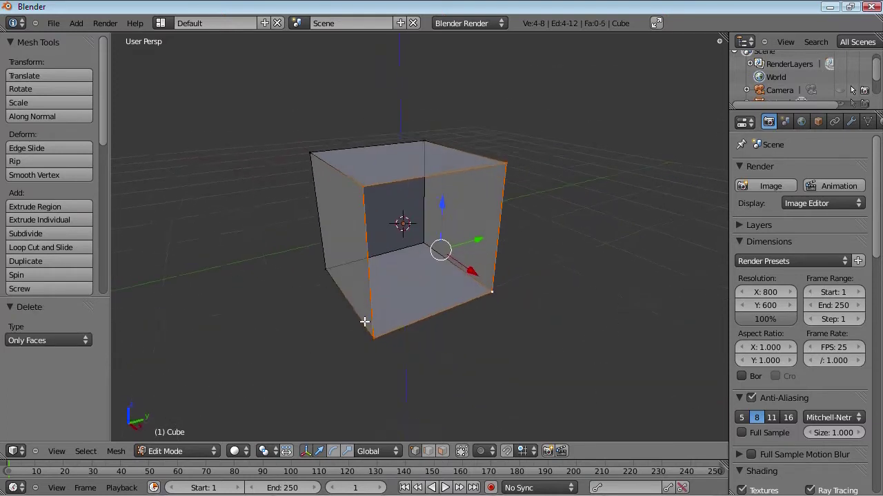
pyautogui.hotkey('ctrl', 'z')
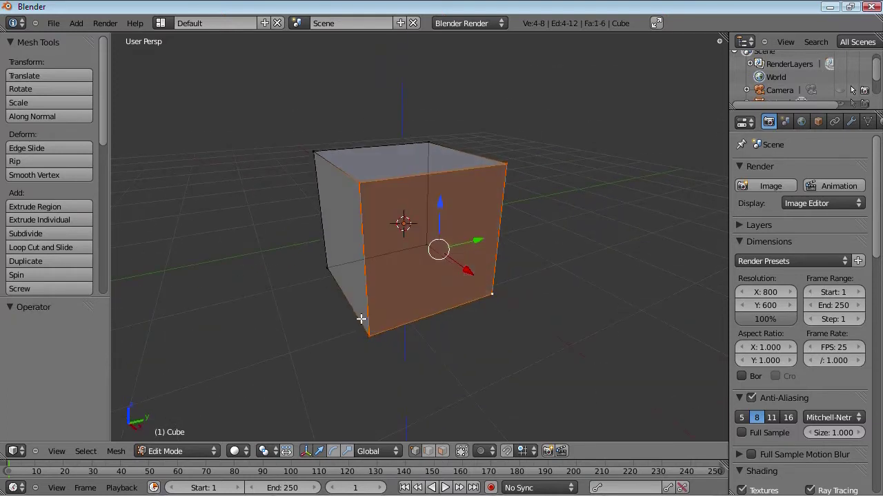
# Step: Add the remaining corners to the selection, try deleting the whole cube's Edges & Faces, and undo it
pyautogui.keyDown('shift'); pyautogui.rightClick(325, 155); pyautogui.keyUp('shift')
pyautogui.keyDown('shift'); pyautogui.rightClick(414, 137); pyautogui.keyUp('shift')
pyautogui.keyDown('shift'); pyautogui.rightClick(481, 293); pyautogui.keyUp('shift')
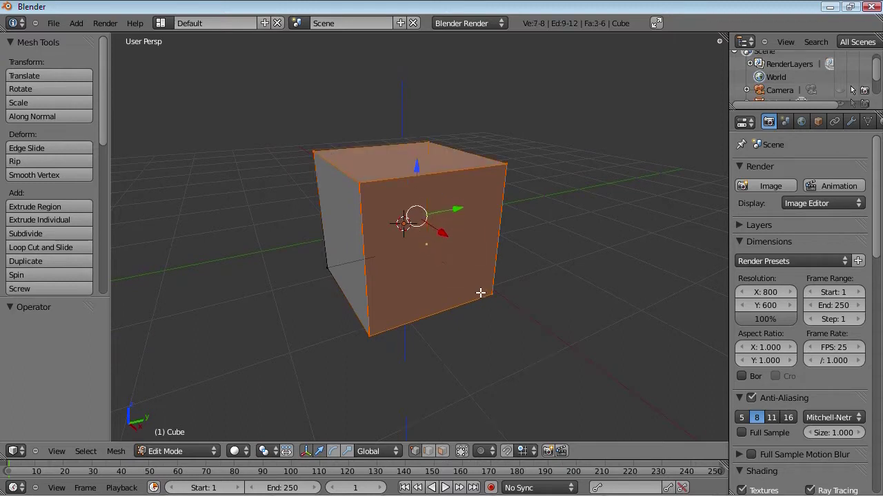
pyautogui.keyDown('shift'); pyautogui.rightClick(331, 285); pyautogui.keyUp('shift')
pyautogui.moveTo(386, 349); pyautogui.dragTo(344, 325, button='middle')
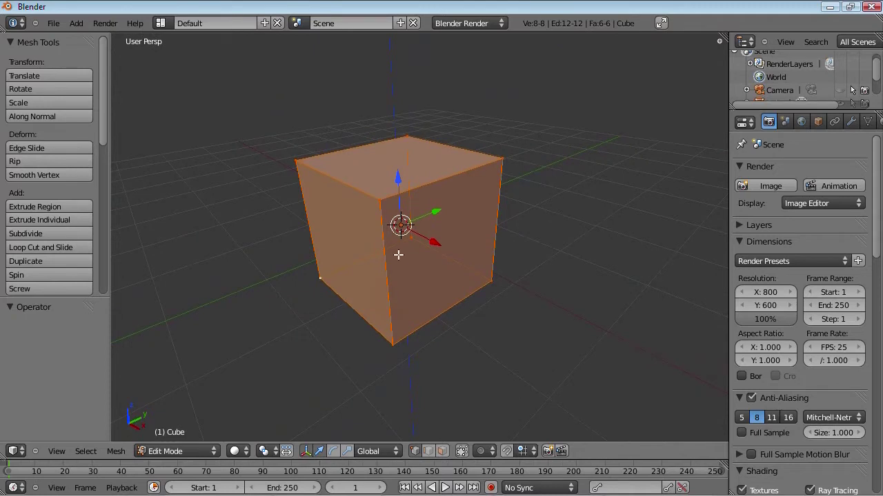
pyautogui.press('x')
pyautogui.click(370, 241)
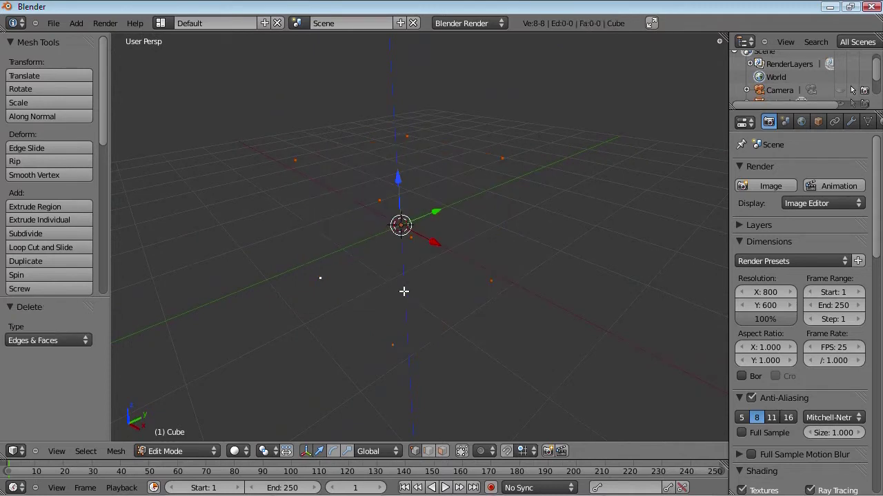
pyautogui.hotkey('ctrl', 'z')
# Step: Delete the whole cube's faces with the Only Faces option and toggle the wireframe display
pyautogui.press('x')
pyautogui.click(372, 307)
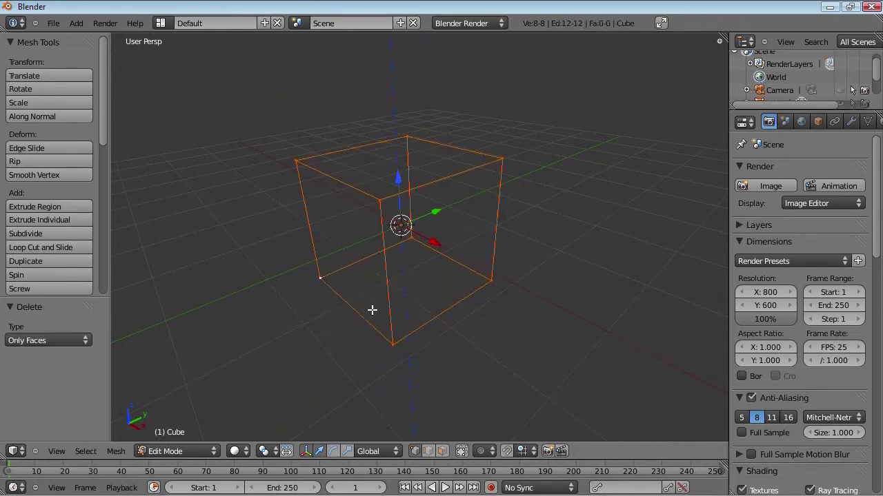
pyautogui.press('z')
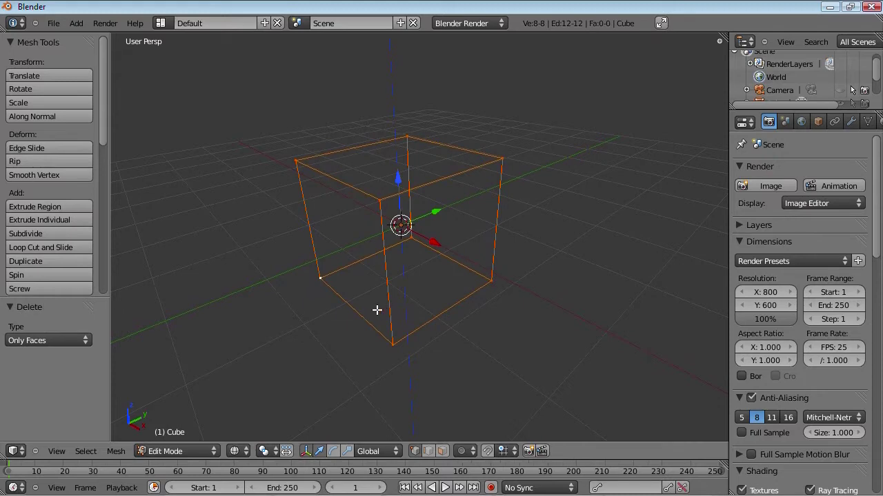
# Step: Select three corner vertices of the faceless cube one after another, and clear the selection
pyautogui.press('a')
pyautogui.rightClick(380, 201)
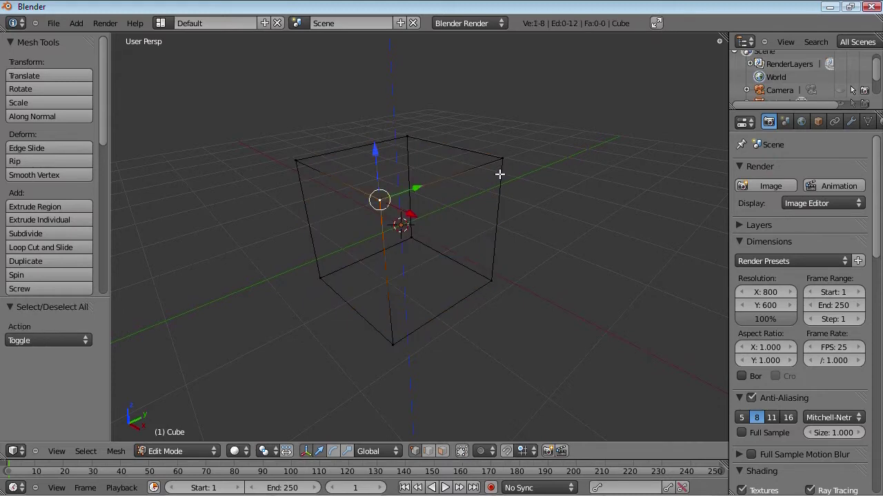
pyautogui.rightClick(502, 159)
pyautogui.rightClick(491, 280)
pyautogui.press('a')
pyautogui.moveTo(390, 339); pyautogui.dragTo(387, 318, button='middle')
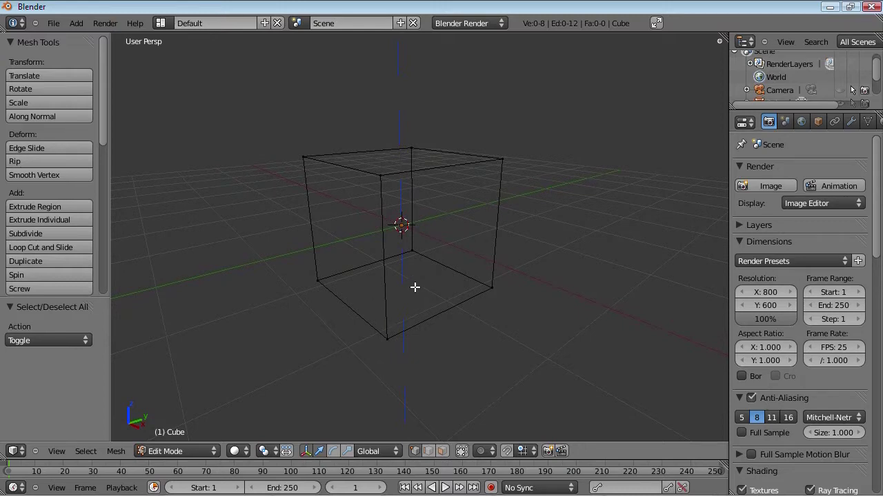
# Step: Toggle the selection of all the frame's vertices, and undo back to the cube with its faces
pyautogui.press('a')
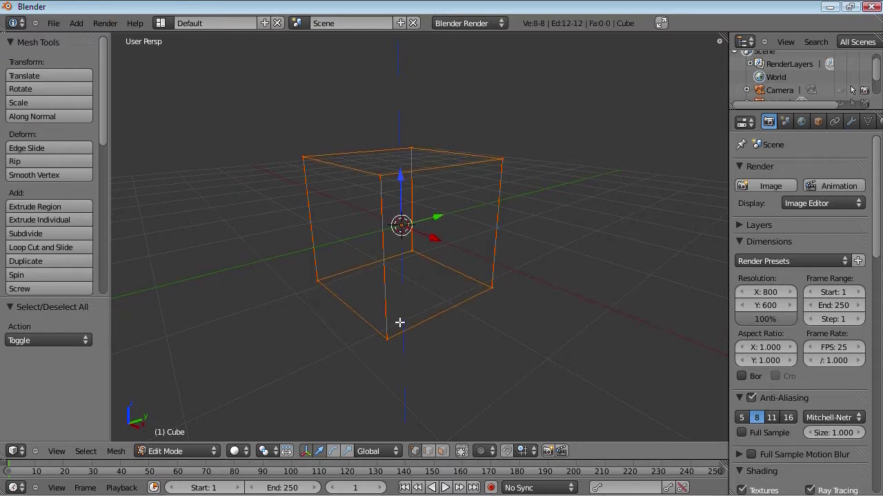
pyautogui.press('a')
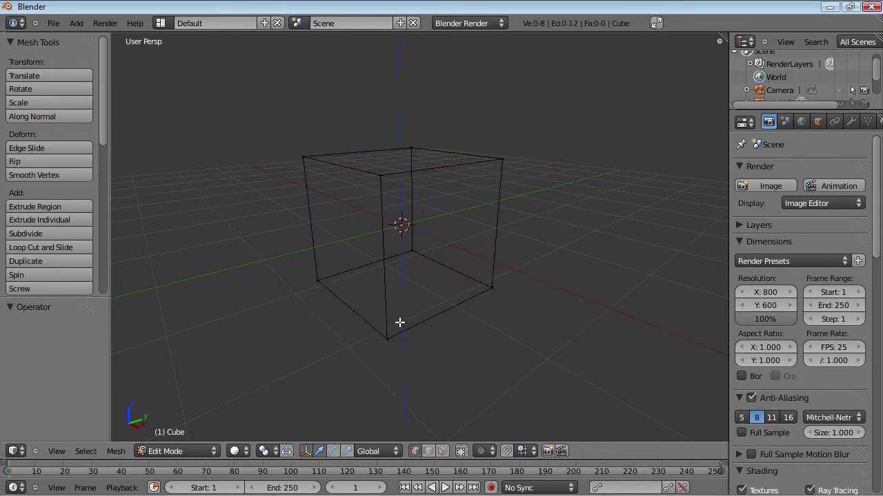
pyautogui.press('a')
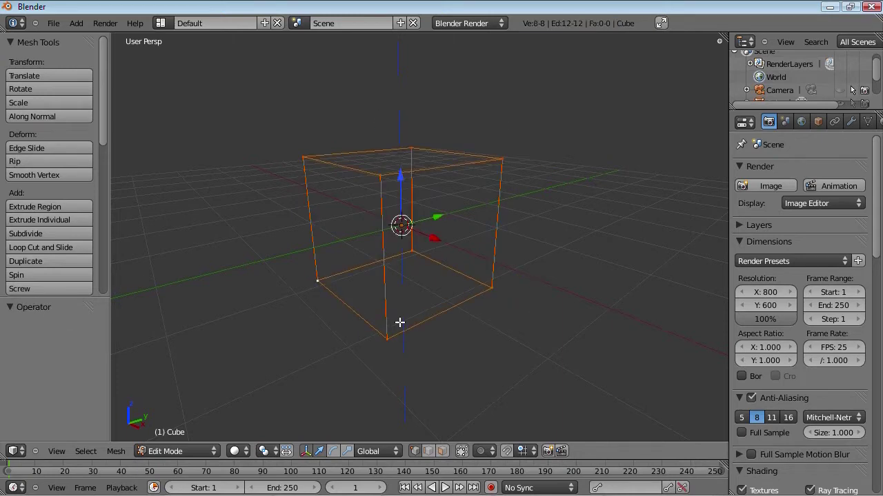
pyautogui.hotkey('ctrl', 'z')
# Step: Deselect the whole cube, try the All option of the Delete command, and undo it
pyautogui.press('x')
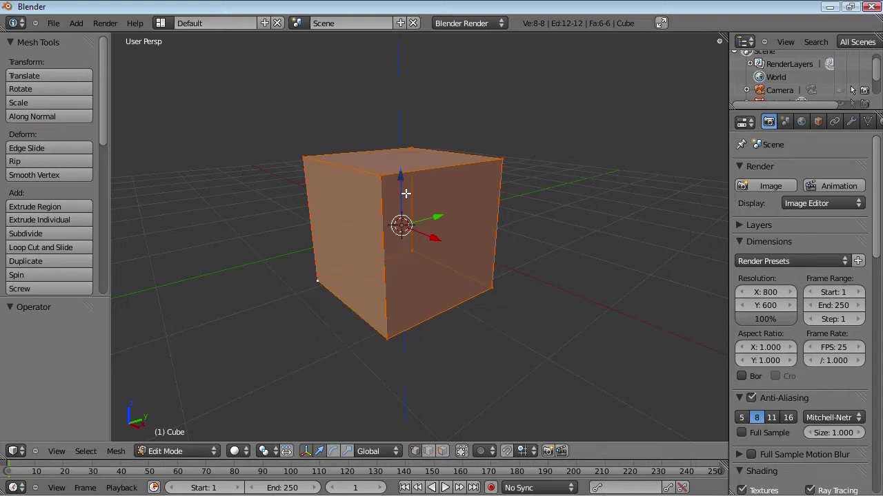
pyautogui.press('a')
pyautogui.press('x')
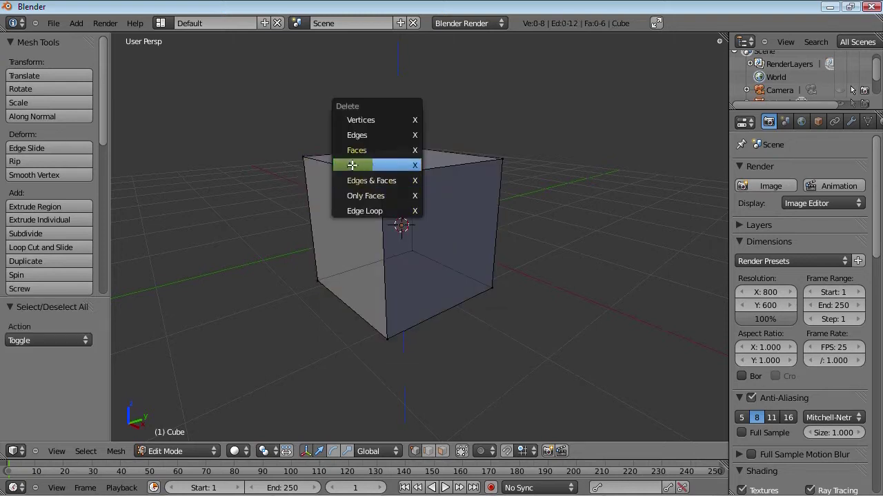
pyautogui.click(358, 164)
pyautogui.hotkey('ctrl', 'z')
pyautogui.scroll(-2, 379, 238)
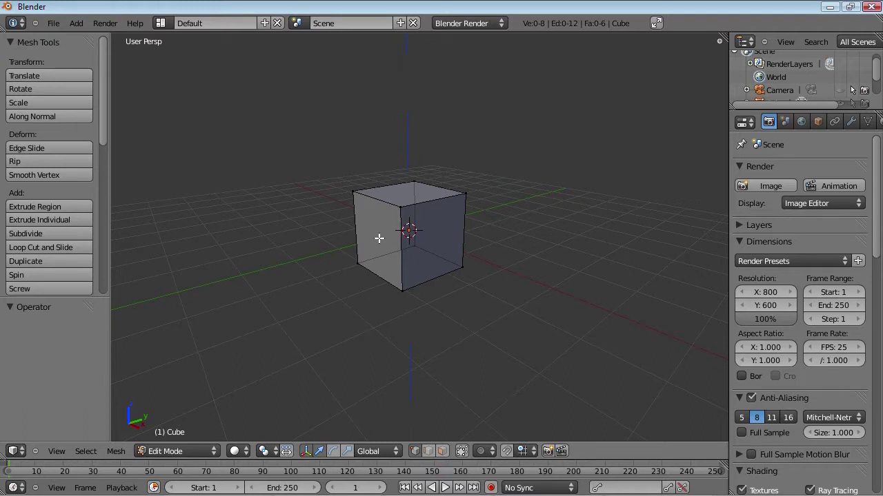
# Step: Select the four corners of the cube's front side and delete that side with the Faces option
pyautogui.scroll(4, 380, 236)
pyautogui.rightClick(380, 160)
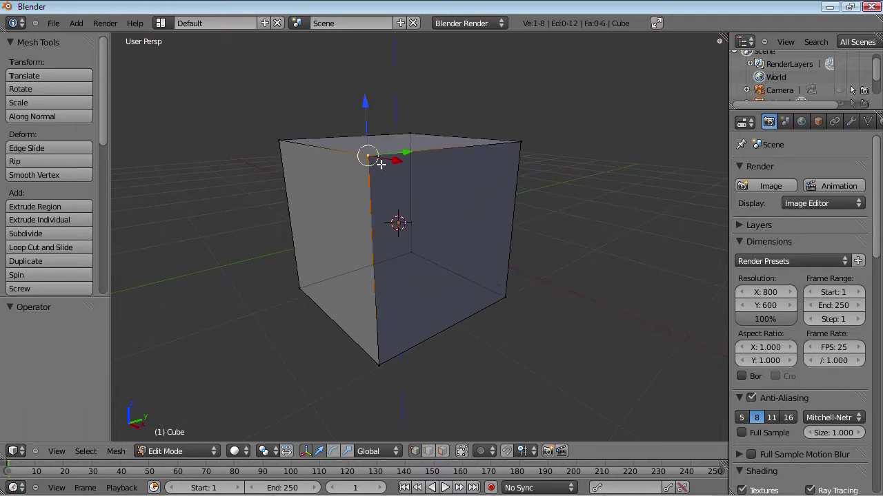
pyautogui.keyDown('shift'); pyautogui.rightClick(379, 363); pyautogui.keyUp('shift')
pyautogui.keyDown('shift'); pyautogui.rightClick(505, 297); pyautogui.keyUp('shift')
pyautogui.keyDown('shift'); pyautogui.rightClick(501, 160); pyautogui.keyUp('shift')
pyautogui.press('x')
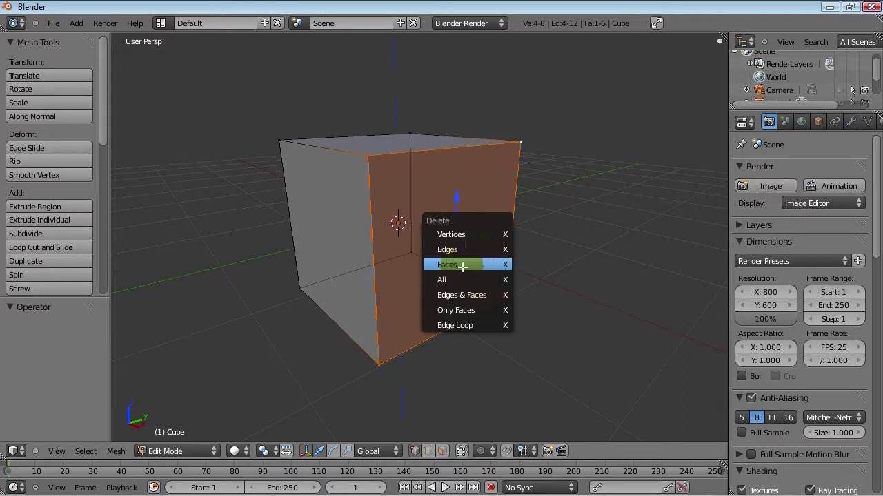
pyautogui.click(461, 264)
# Step: Select the four corners of the cube's top and delete the top with the Faces option
pyautogui.scroll(-3, 462, 267)
pyautogui.moveTo(462, 267); pyautogui.dragTo(418, 272, button='middle')
pyautogui.rightClick(367, 202)
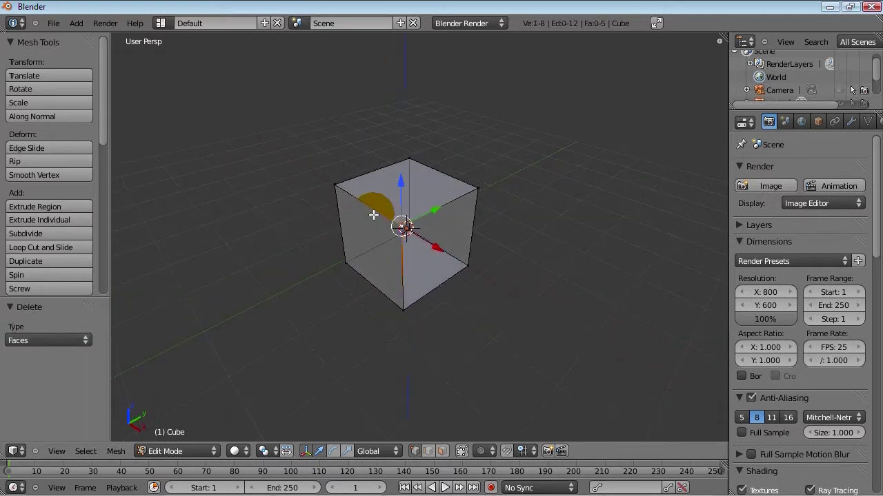
pyautogui.keyDown('shift'); pyautogui.rightClick(396, 158); pyautogui.keyUp('shift')
pyautogui.keyDown('shift'); pyautogui.rightClick(398, 160); pyautogui.keyUp('shift')
pyautogui.keyDown('shift'); pyautogui.rightClick(475, 187); pyautogui.keyUp('shift')
pyautogui.press('x')
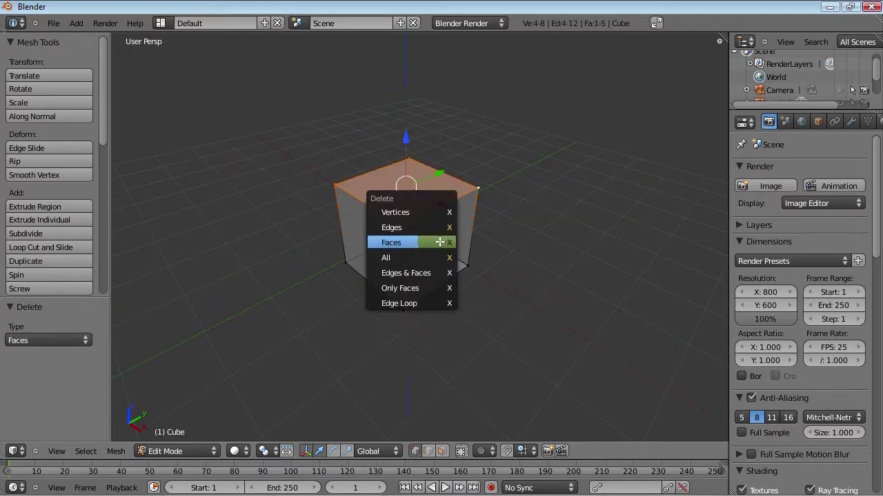
pyautogui.click(437, 242)
# Step: Select the four corners of the cube's bottom and delete the bottom with the Faces option
pyautogui.rightClick(403, 308)
pyautogui.keyDown('shift'); pyautogui.rightClick(345, 262); pyautogui.keyUp('shift')
pyautogui.keyDown('shift'); pyautogui.rightClick(409, 229); pyautogui.keyUp('shift')
pyautogui.keyDown('shift'); pyautogui.rightClick(468, 264); pyautogui.keyUp('shift')
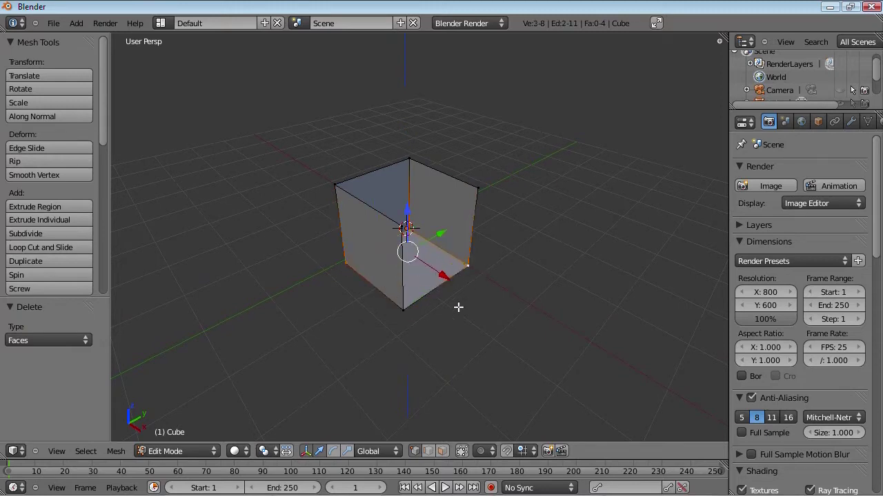
pyautogui.press('x')
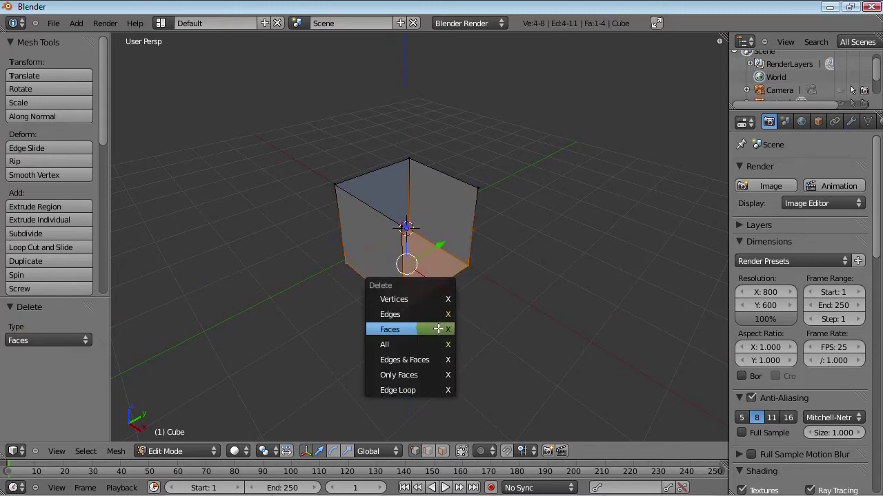
pyautogui.click(435, 328)
pyautogui.moveTo(433, 326)
pyautogui.mouseDown(button='middle')
pyautogui.moveTo(344, 283)
pyautogui.moveTo(278, 294)
pyautogui.moveTo(418, 339)
pyautogui.moveTo(427, 322)
pyautogui.mouseUp(button='middle')
pyautogui.scroll(3, 418, 321)
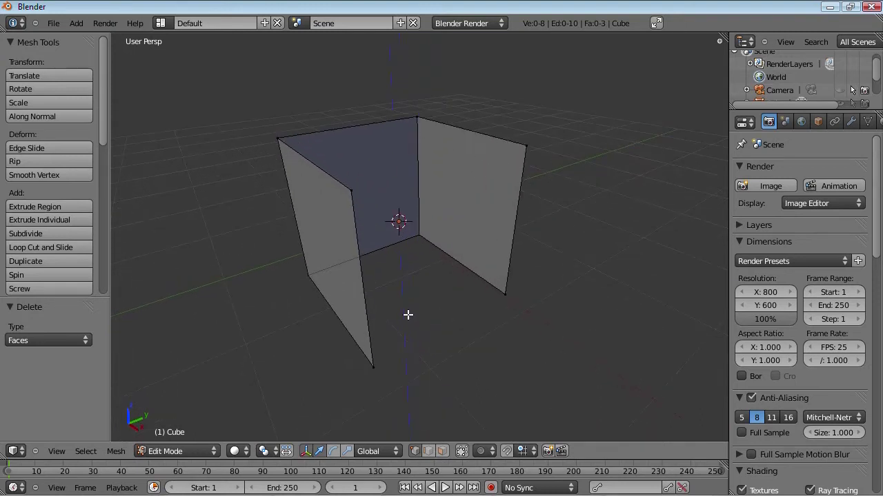
# Step: Select the four upper corner vertices and make a new face across the open top
pyautogui.rightClick(351, 193)
pyautogui.keyDown('shift'); pyautogui.rightClick(279, 139); pyautogui.keyUp('shift')
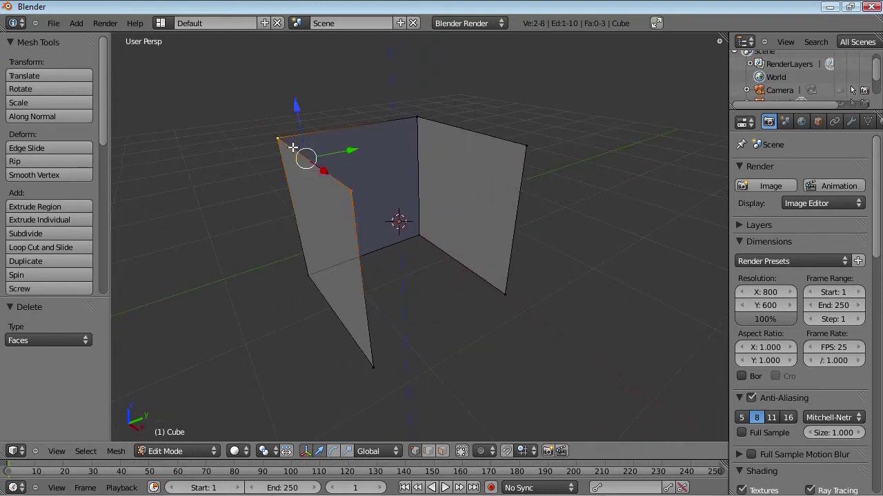
pyautogui.keyDown('shift'); pyautogui.rightClick(417, 118); pyautogui.keyUp('shift')
pyautogui.keyDown('shift'); pyautogui.rightClick(526, 146); pyautogui.keyUp('shift')
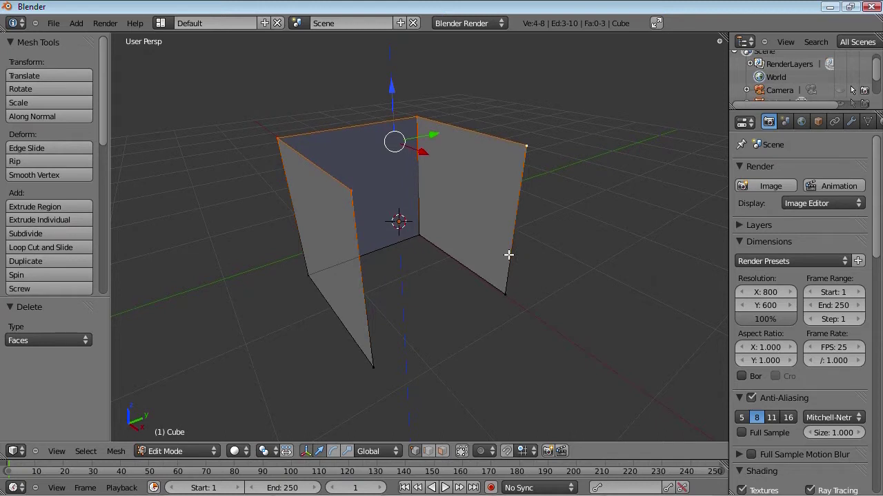
pyautogui.press('f')
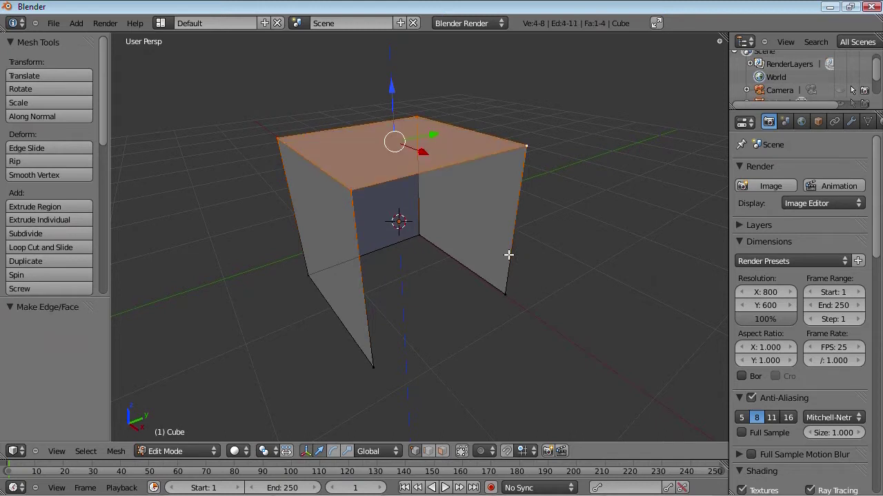
# Step: Select the four corner vertices of the open front side and fill them with a new face
pyautogui.rightClick(352, 191)
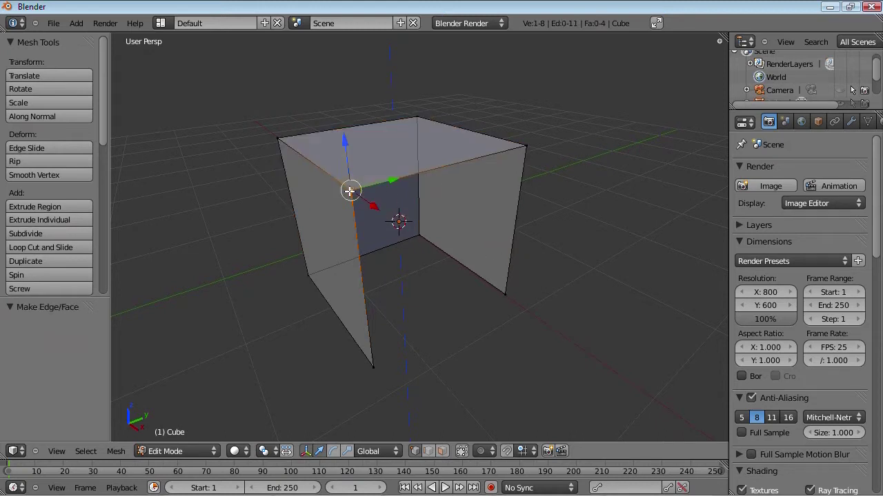
pyautogui.keyDown('shift'); pyautogui.rightClick(383, 372); pyautogui.keyUp('shift')
pyautogui.keyDown('shift'); pyautogui.rightClick(519, 296); pyautogui.keyUp('shift')
pyautogui.keyDown('shift'); pyautogui.rightClick(524, 185); pyautogui.keyUp('shift')
pyautogui.press('f')
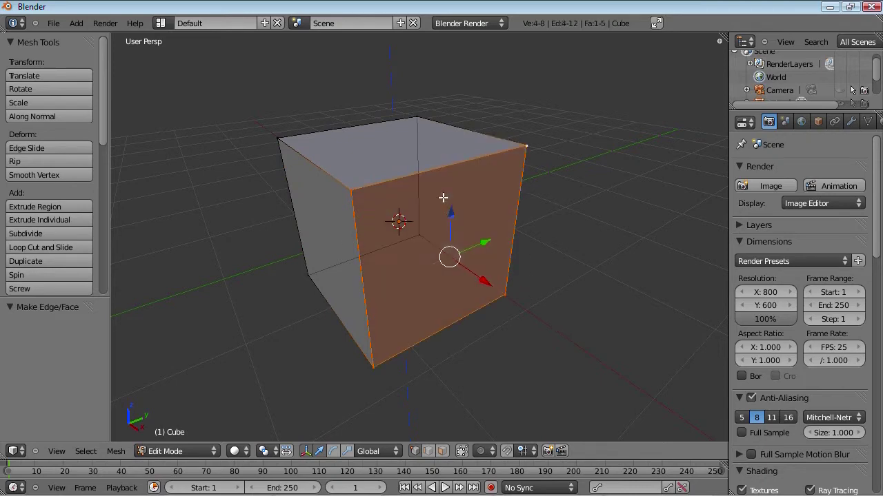
# Step: Fill the open bottom with a new face between the four lower corner vertices, and deselect everything
pyautogui.rightClick(308, 275)
pyautogui.keyDown('shift'); pyautogui.rightClick(372, 366); pyautogui.keyUp('shift')
pyautogui.keyDown('shift'); pyautogui.rightClick(505, 295); pyautogui.keyUp('shift')
pyautogui.keyDown('shift'); pyautogui.rightClick(417, 237); pyautogui.keyUp('shift')
pyautogui.press('f')
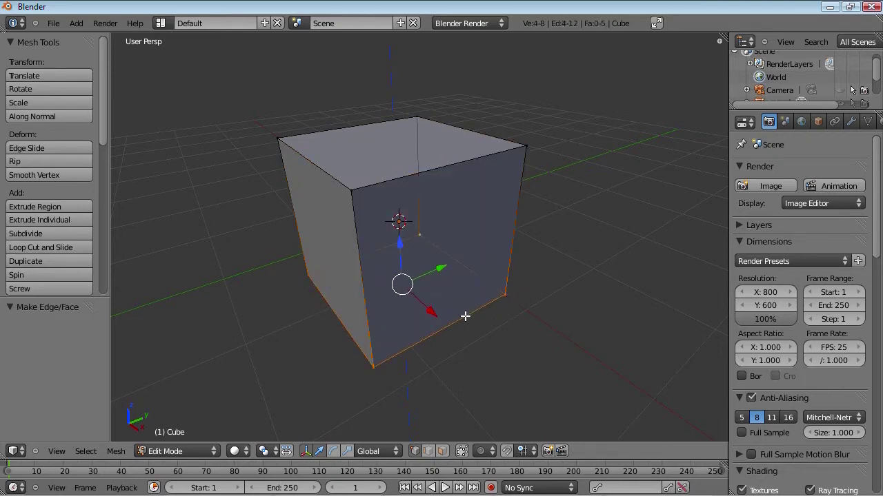
pyautogui.press('a')
# Step: Select the four corner vertices of the cube's front side and delete that side with the Faces option
pyautogui.moveTo(367, 354); pyautogui.dragTo(413, 291, button='middle')
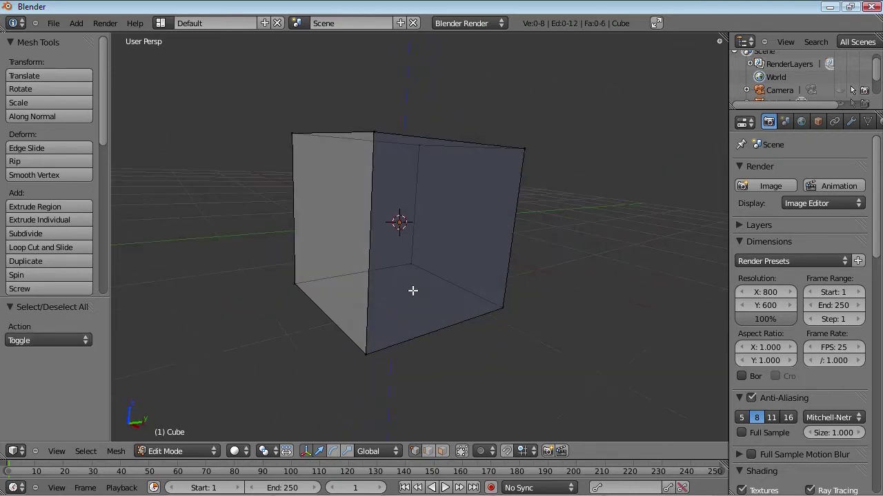
pyautogui.moveTo(452, 364); pyautogui.dragTo(437, 207, button='middle')
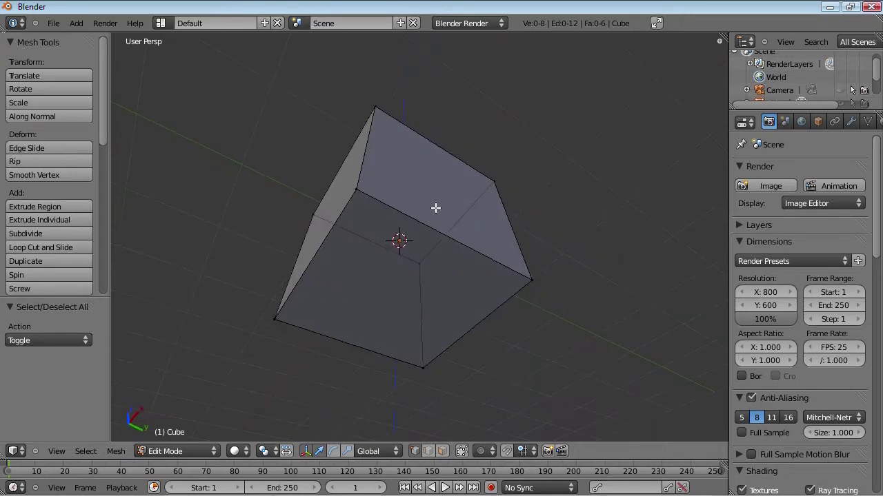
pyautogui.moveTo(431, 299); pyautogui.dragTo(404, 248, button='middle')
pyautogui.rightClick(349, 177)
pyautogui.keyDown('shift'); pyautogui.rightClick(526, 149); pyautogui.keyUp('shift')
pyautogui.keyDown('shift'); pyautogui.rightClick(502, 309); pyautogui.keyUp('shift')
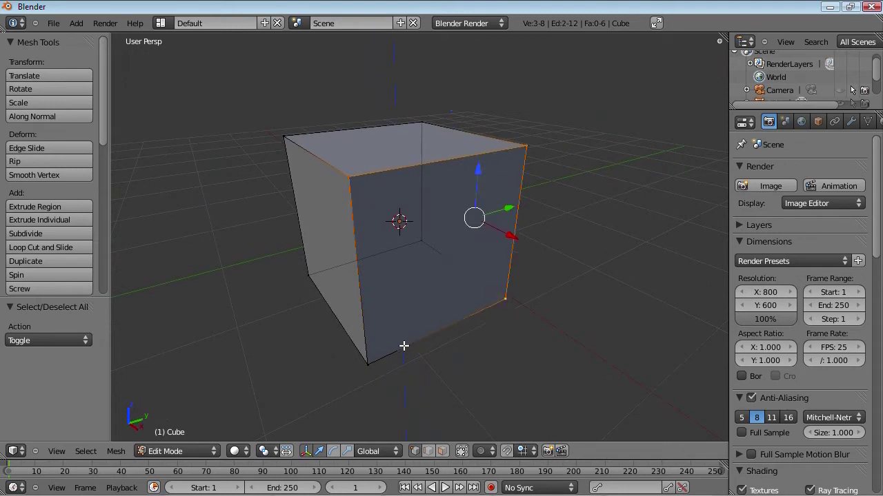
pyautogui.keyDown('shift'); pyautogui.rightClick(384, 356); pyautogui.keyUp('shift')
pyautogui.press('x')
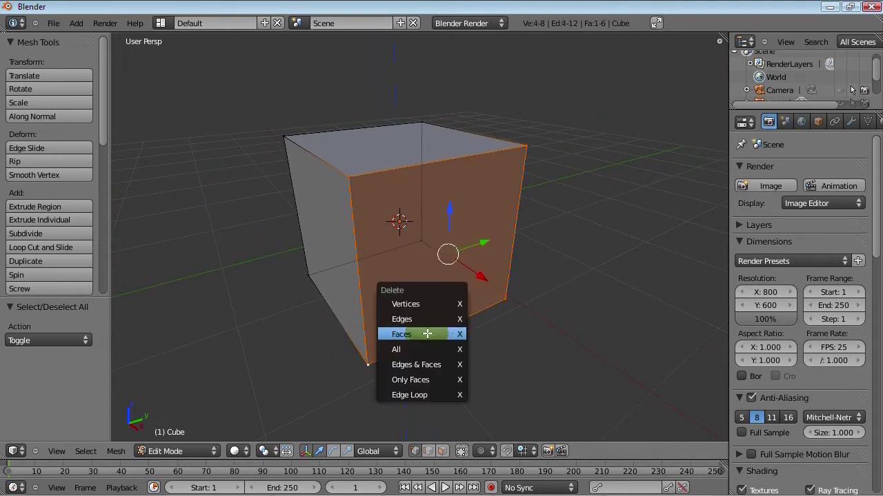
pyautogui.click(449, 335)
# Step: Select the four upper corner vertices and delete the cube's top with the Faces option
pyautogui.rightClick(349, 177)
pyautogui.keyDown('shift'); pyautogui.rightClick(284, 136); pyautogui.keyUp('shift')
pyautogui.keyDown('shift'); pyautogui.rightClick(421, 123); pyautogui.keyUp('shift')
pyautogui.keyDown('shift'); pyautogui.rightClick(524, 145); pyautogui.keyUp('shift')
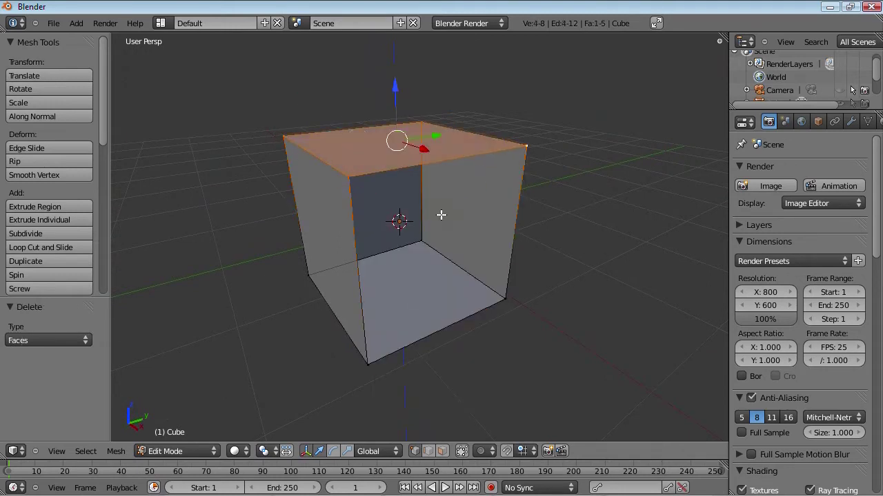
pyautogui.press('x')
pyautogui.click(412, 213)
pyautogui.moveTo(411, 232); pyautogui.dragTo(429, 216, button='middle')
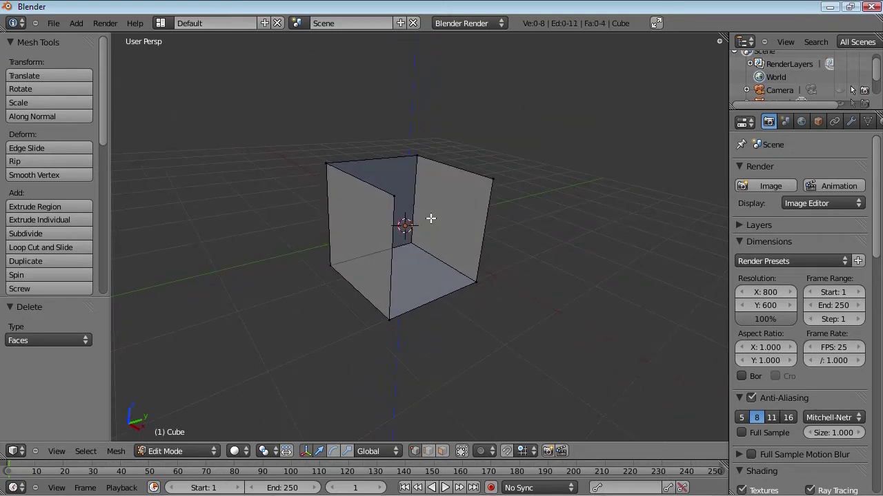
# Step: Close the open top with two triangular faces, each made from three of the upper corner vertices
pyautogui.rightClick(395, 195)
pyautogui.keyDown('shift'); pyautogui.rightClick(325, 164); pyautogui.keyUp('shift')
pyautogui.keyDown('shift'); pyautogui.rightClick(406, 153); pyautogui.keyUp('shift')
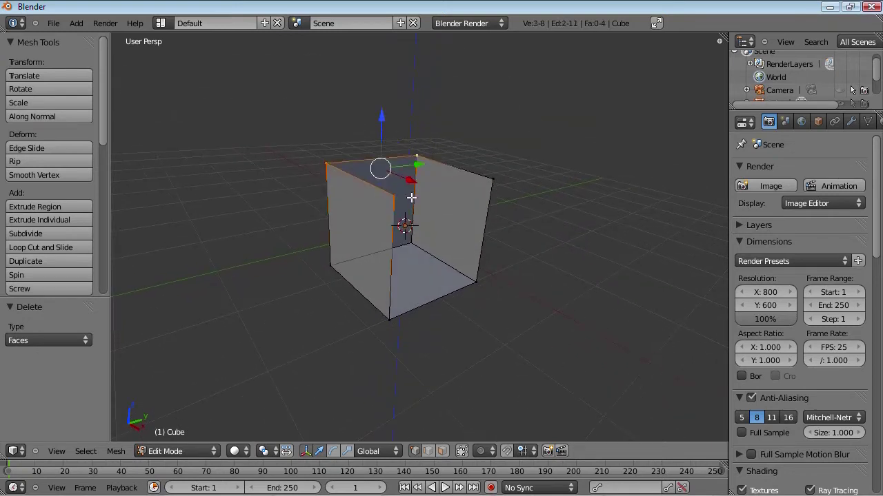
pyautogui.moveTo(410, 197)
pyautogui.mouseDown(button='middle')
pyautogui.moveTo(420, 250)
pyautogui.moveTo(414, 207)
pyautogui.mouseUp(button='middle')
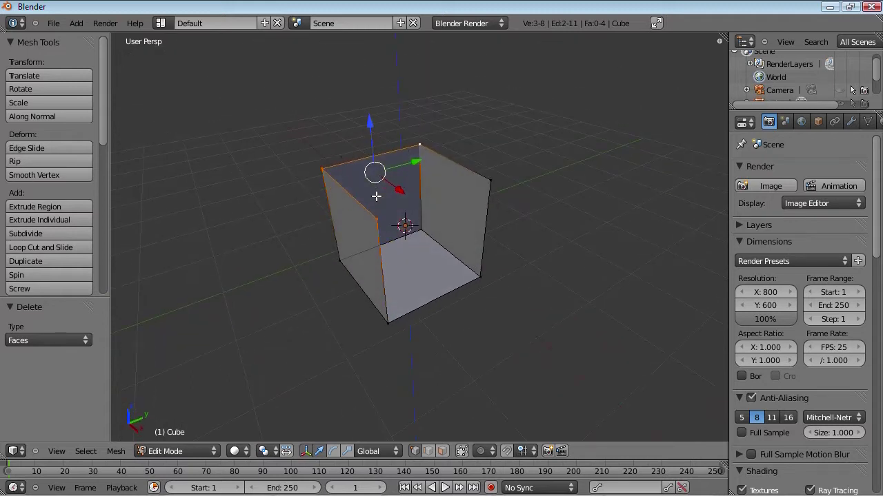
pyautogui.press('f')
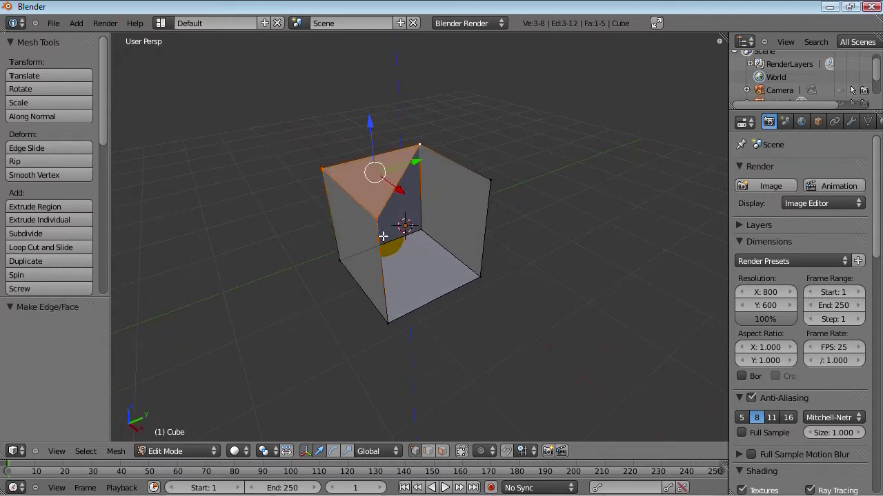
pyautogui.rightClick(380, 213)
pyautogui.keyDown('shift'); pyautogui.rightClick(489, 178); pyautogui.keyUp('shift')
pyautogui.press('f')
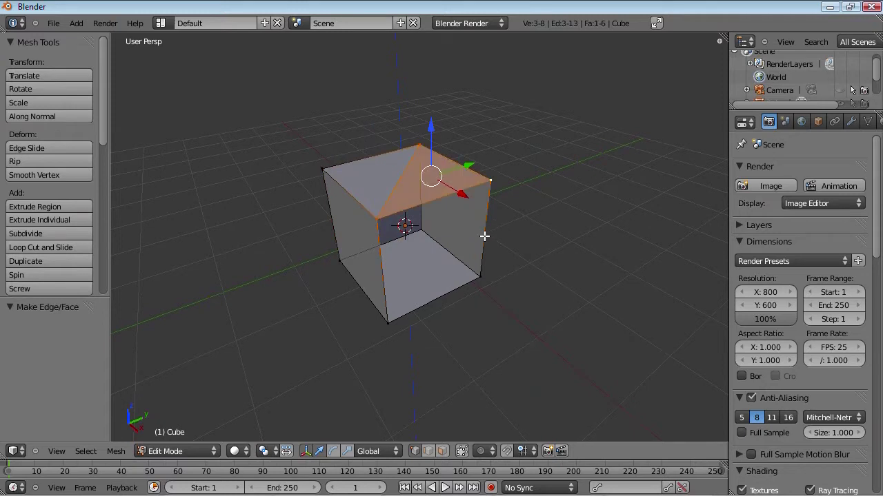
# Step: Close the open front side with two triangular faces made from its corner vertices, and deselect everything
pyautogui.rightClick(486, 181)
pyautogui.keyDown('shift'); pyautogui.rightClick(388, 322); pyautogui.keyUp('shift')
pyautogui.keyDown('shift'); pyautogui.rightClick(480, 276); pyautogui.keyUp('shift')
pyautogui.press('f')
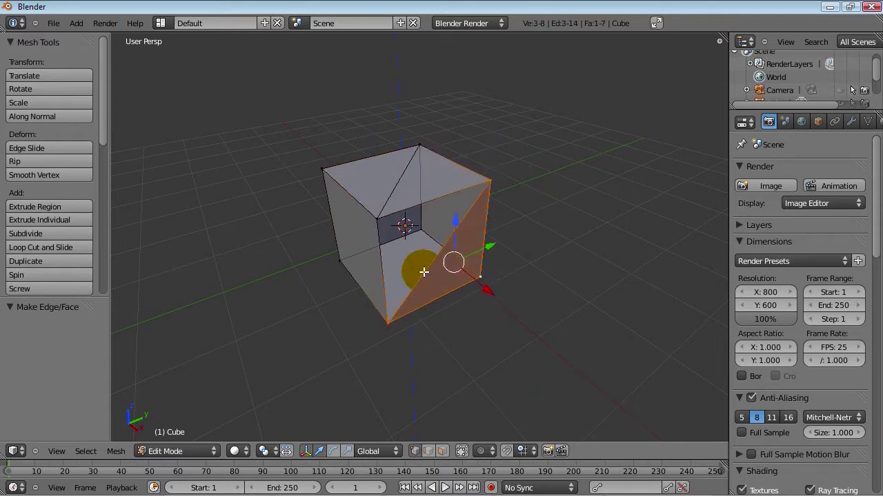
pyautogui.rightClick(479, 182)
pyautogui.keyDown('shift'); pyautogui.rightClick(390, 206); pyautogui.keyUp('shift')
pyautogui.keyDown('shift'); pyautogui.rightClick(399, 316); pyautogui.keyUp('shift')
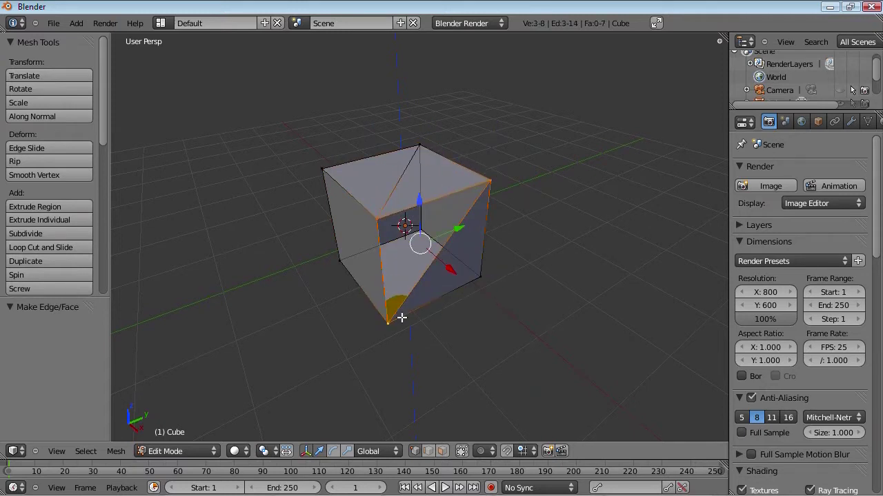
pyautogui.press('f')
pyautogui.press('a')
# Step: Undo the triangular faces on the top and front side, and deselect everything
pyautogui.moveTo(449, 348); pyautogui.dragTo(435, 287, button='middle')
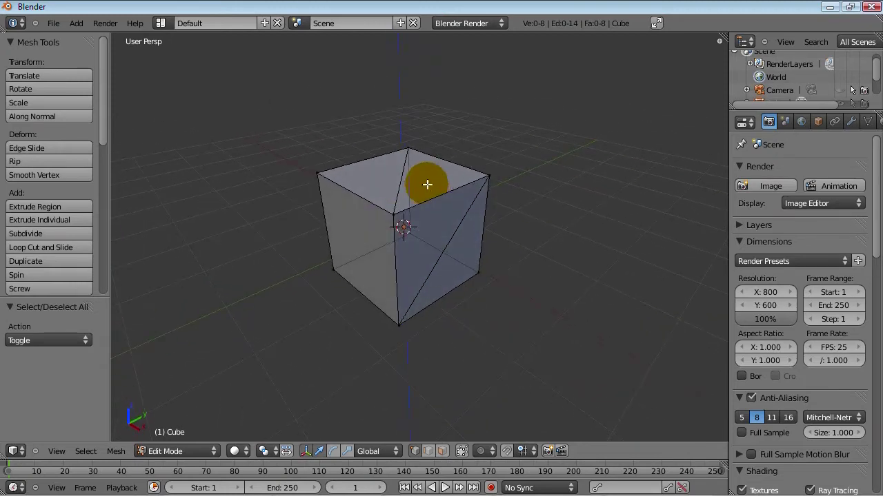
pyautogui.moveTo(427, 181); pyautogui.dragTo(463, 202, button='middle')
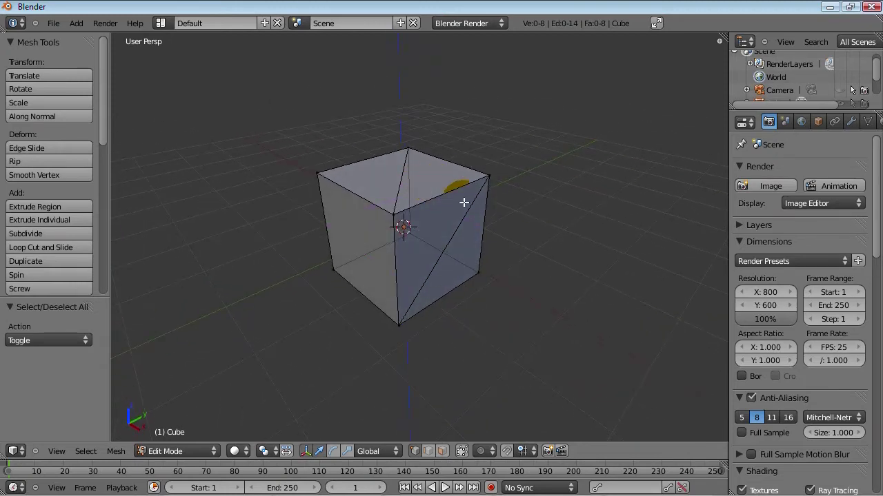
pyautogui.rightClick(449, 265)
pyautogui.rightClick(450, 266)
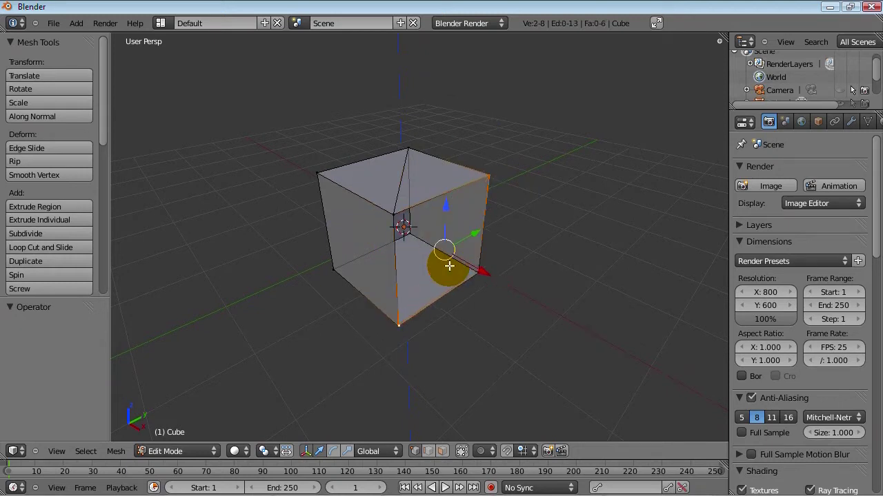
pyautogui.hotkey('ctrl', 'z')
pyautogui.hotkey('ctrl', 'z')
pyautogui.hotkey('ctrl', 'z')
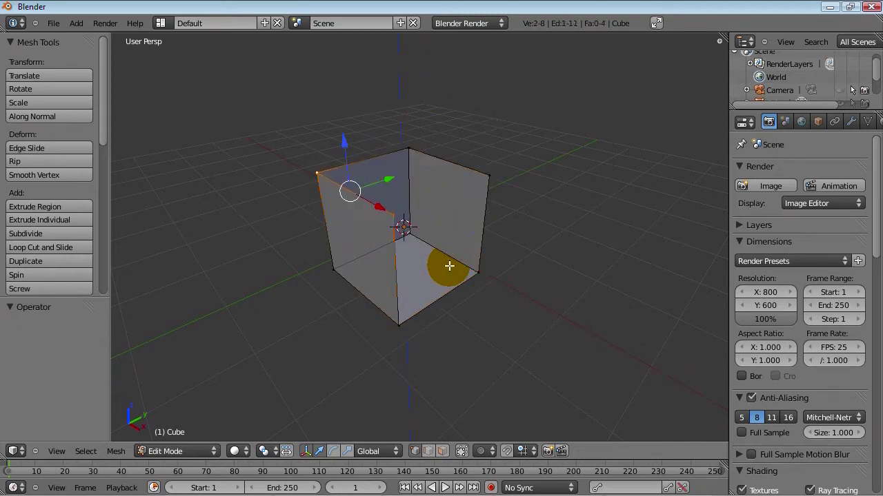
pyautogui.press('a')
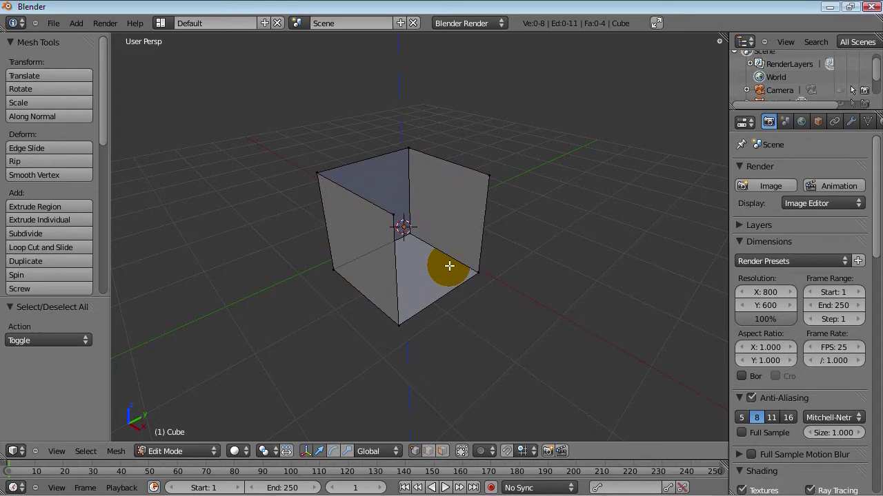
# Step: Select the four upper corner vertices and try to close the open top with Fill
pyautogui.rightClick(414, 154)
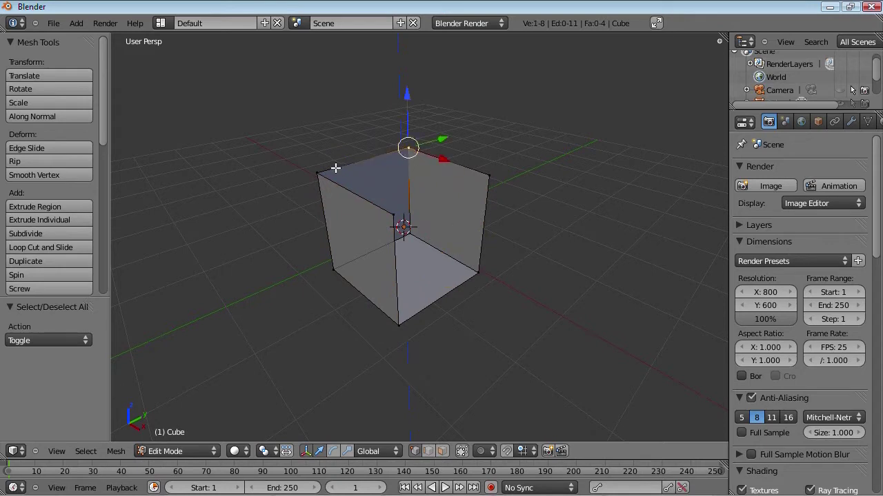
pyautogui.keyDown('shift'); pyautogui.rightClick(335, 167); pyautogui.keyUp('shift')
pyautogui.keyDown('shift'); pyautogui.rightClick(422, 198); pyautogui.keyUp('shift')
pyautogui.keyDown('shift'); pyautogui.rightClick(483, 179); pyautogui.keyUp('shift')
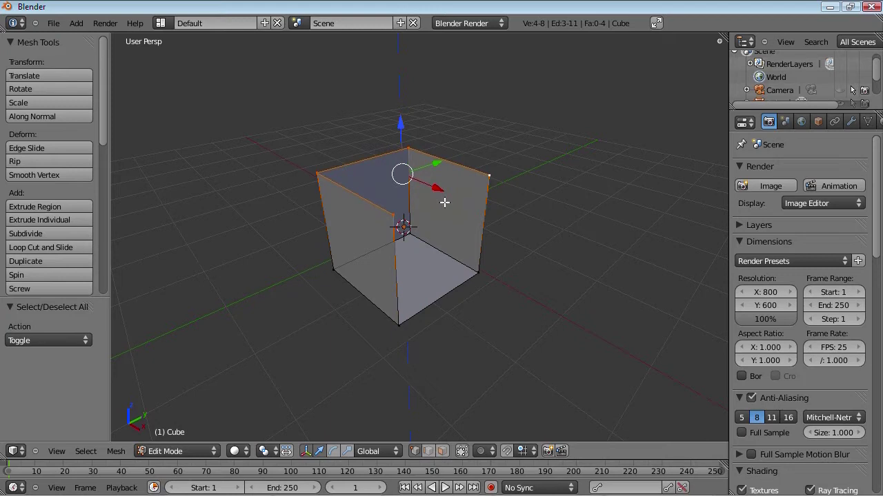
pyautogui.hotkey('alt', 'f')
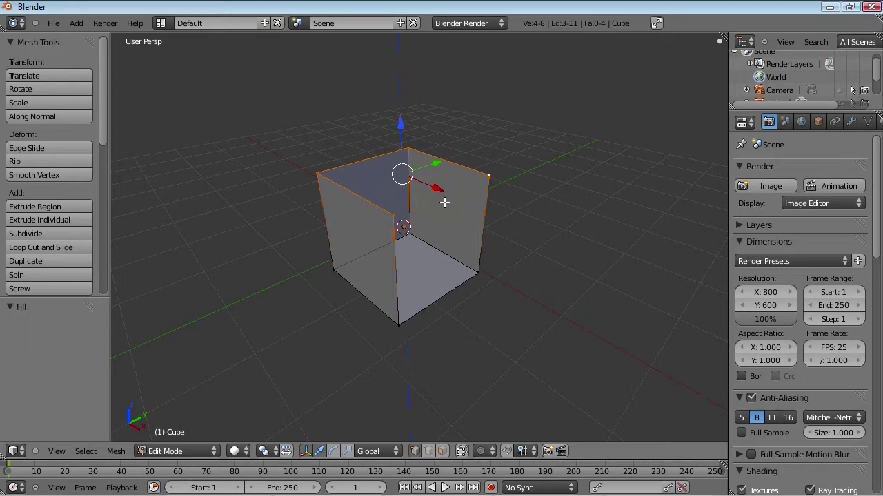
pyautogui.hotkey('ctrl', 'f')
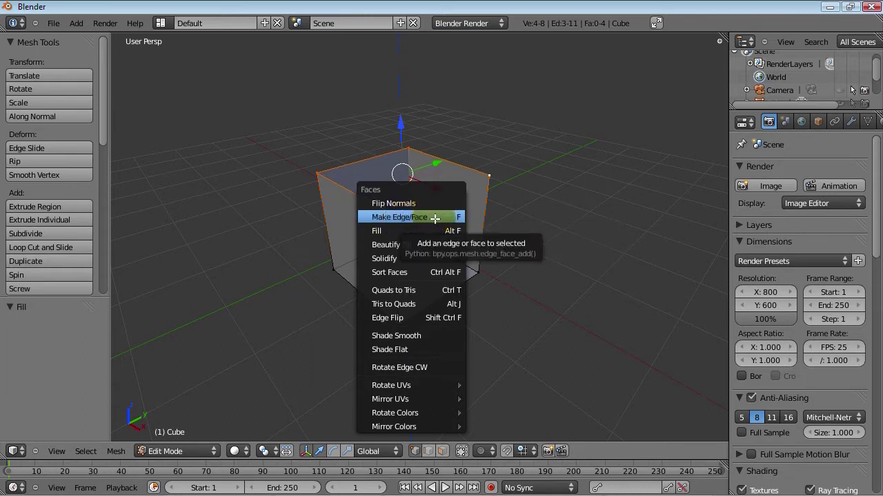
pyautogui.click(378, 231)
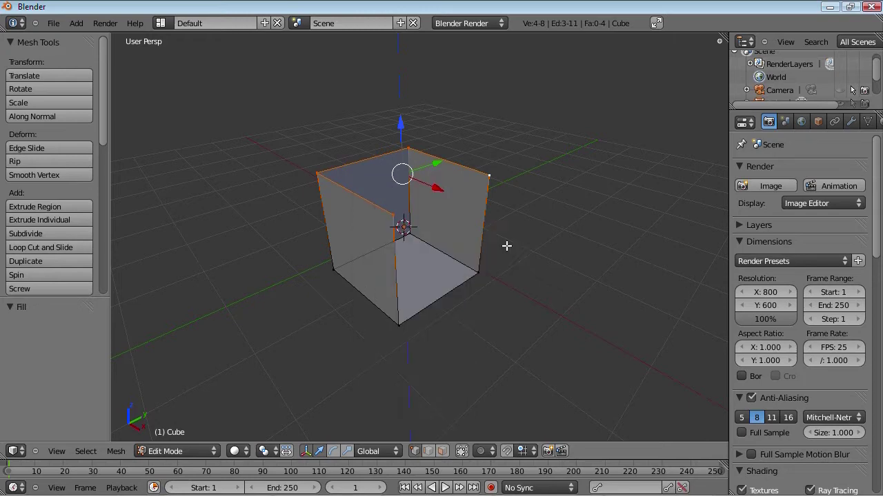
# Step: Select the six corner vertices around the open top and front side and fill them with Fill
pyautogui.rightClick(490, 177)
pyautogui.keyDown('shift'); pyautogui.rightClick(386, 221); pyautogui.keyUp('shift')
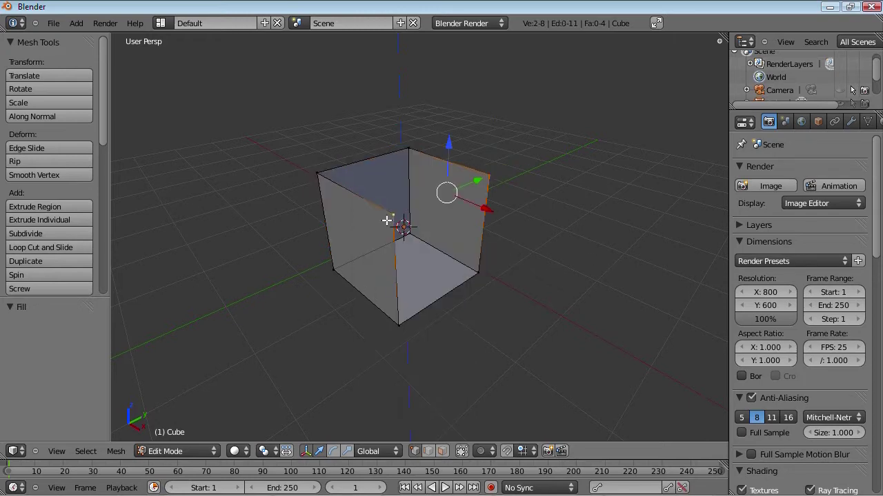
pyautogui.moveTo(500, 247)
pyautogui.mouseDown(button='middle')
pyautogui.moveTo(449, 266)
pyautogui.moveTo(504, 247)
pyautogui.mouseUp(button='middle')
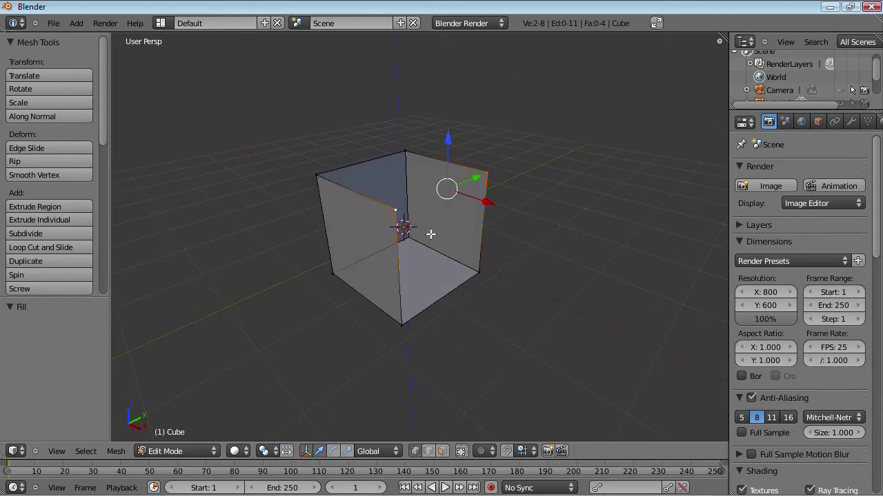
pyautogui.keyDown('shift'); pyautogui.rightClick(402, 323); pyautogui.keyUp('shift')
pyautogui.keyDown('shift'); pyautogui.rightClick(479, 273); pyautogui.keyUp('shift')
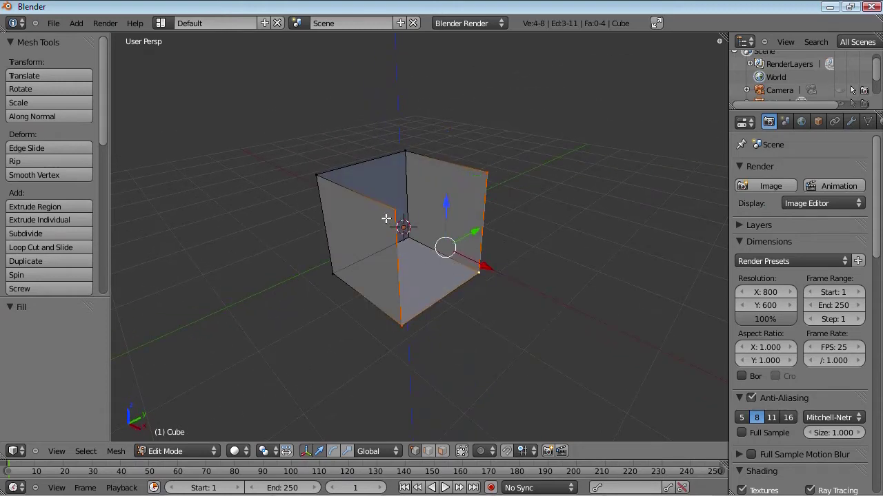
pyautogui.keyDown('shift'); pyautogui.rightClick(320, 181); pyautogui.keyUp('shift')
pyautogui.keyDown('shift'); pyautogui.rightClick(390, 153); pyautogui.keyUp('shift')
pyautogui.hotkey('alt', 'f')
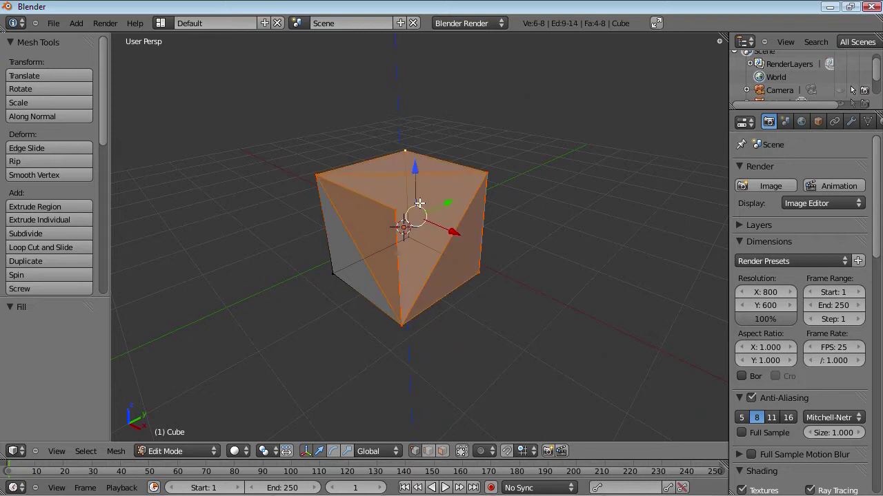
pyautogui.moveTo(496, 261); pyautogui.dragTo(527, 244, button='middle')
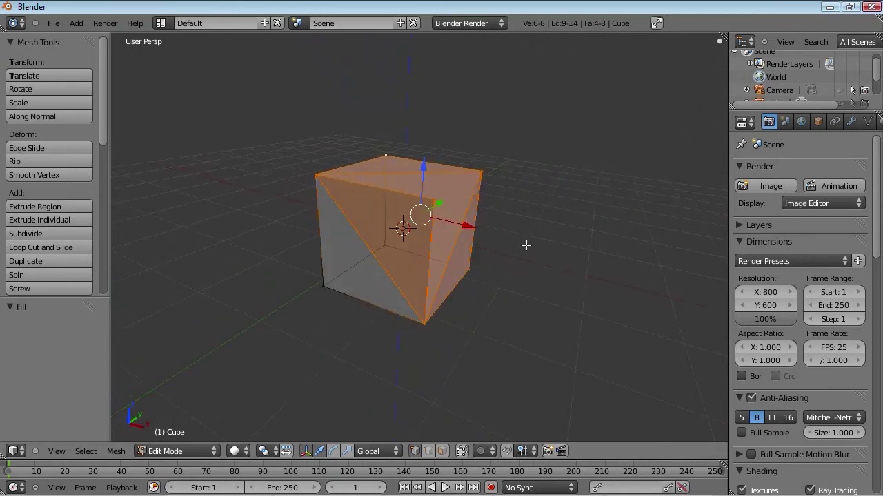
# Step: Undo the fill across the top and front, and add the deselected upper back corner vertex to the selection again
pyautogui.press('x')
pyautogui.click(469, 248)
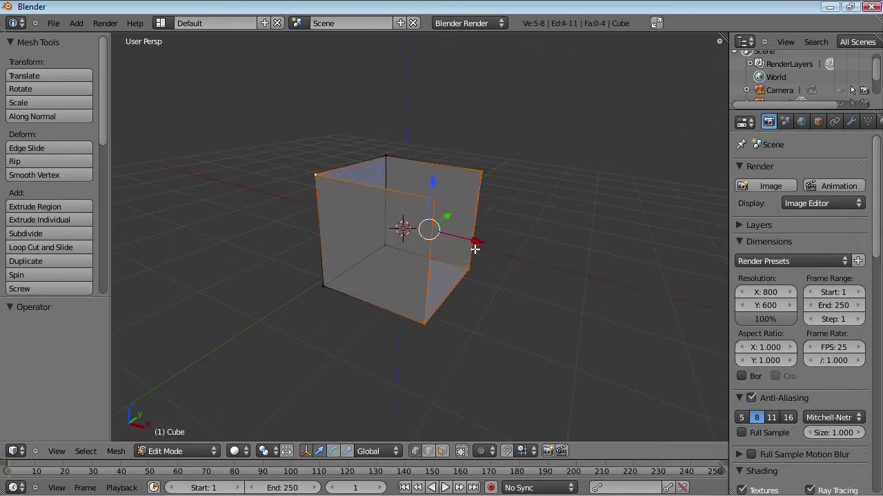
pyautogui.moveTo(474, 250); pyautogui.dragTo(485, 276, button='middle')
pyautogui.keyDown('shift'); pyautogui.rightClick(420, 148); pyautogui.keyUp('shift')
pyautogui.moveTo(431, 274); pyautogui.dragTo(376, 294, button='middle')
# Step: Apply Beautify Fill and Solidify to the six selected vertices around the opening
pyautogui.hotkey('ctrl', 'f')
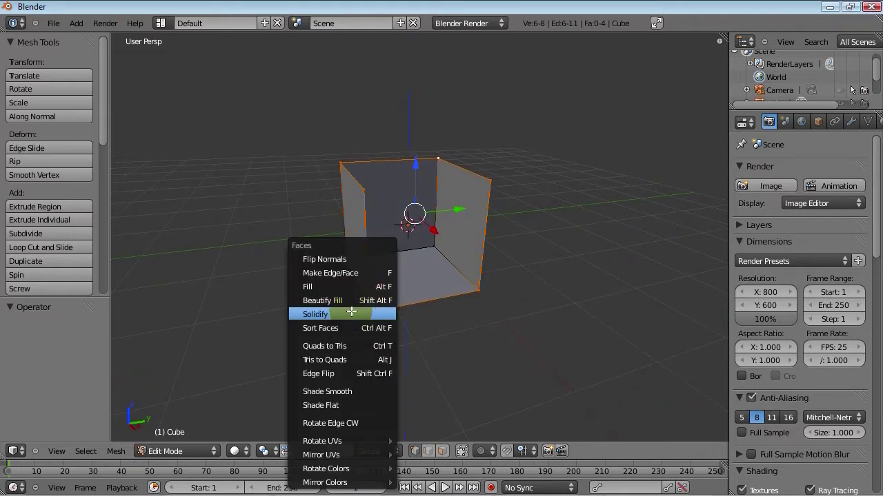
pyautogui.click(340, 301)
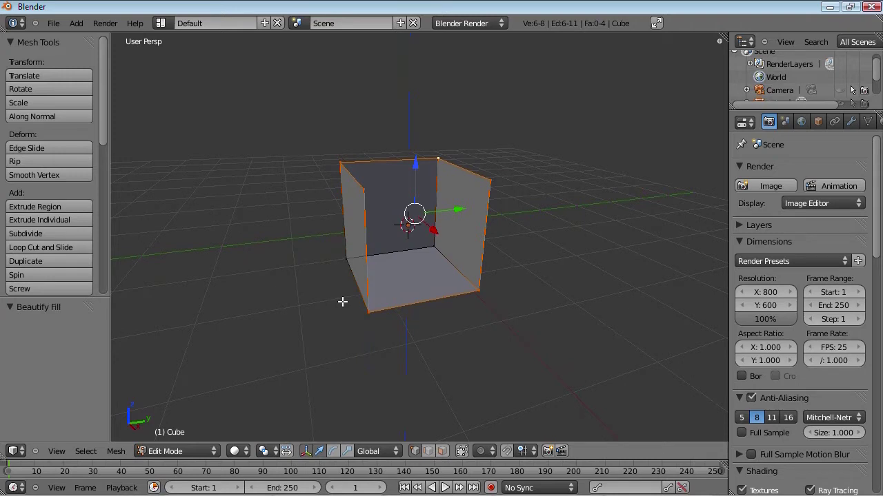
pyautogui.hotkey('ctrl', 'f')
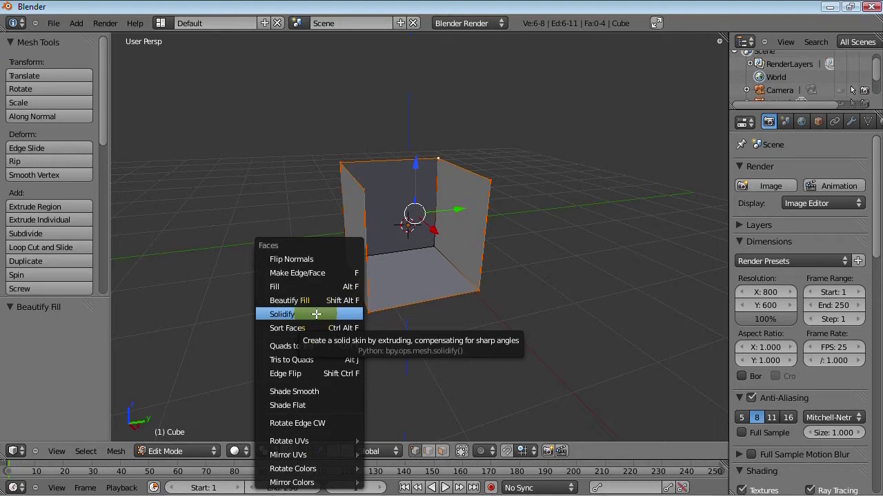
pyautogui.click(316, 313)
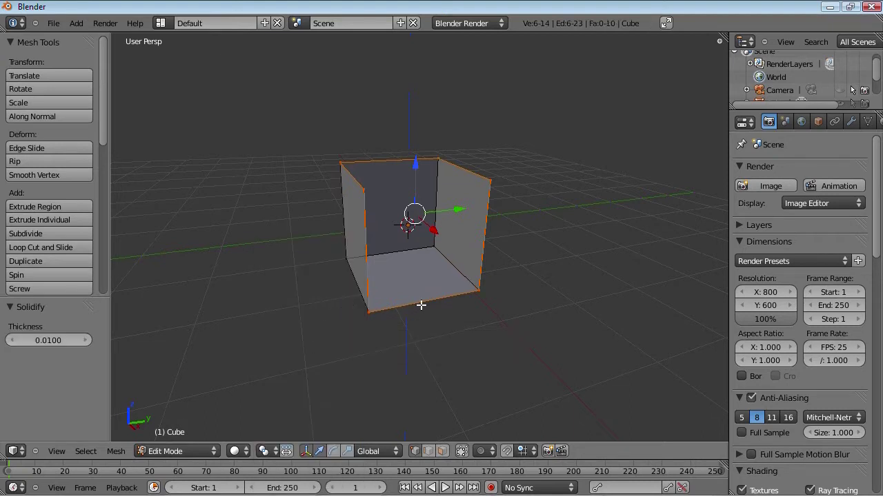
# Step: Try extruding and scaling the selected border of the opening, and undo back to the mesh before Solidify
pyautogui.press('e')
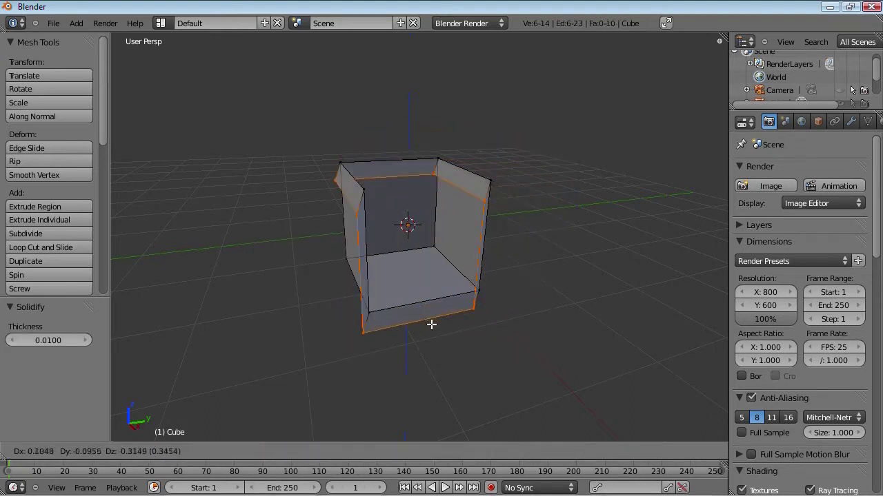
pyautogui.rightClick(440, 306)
pyautogui.press('s')
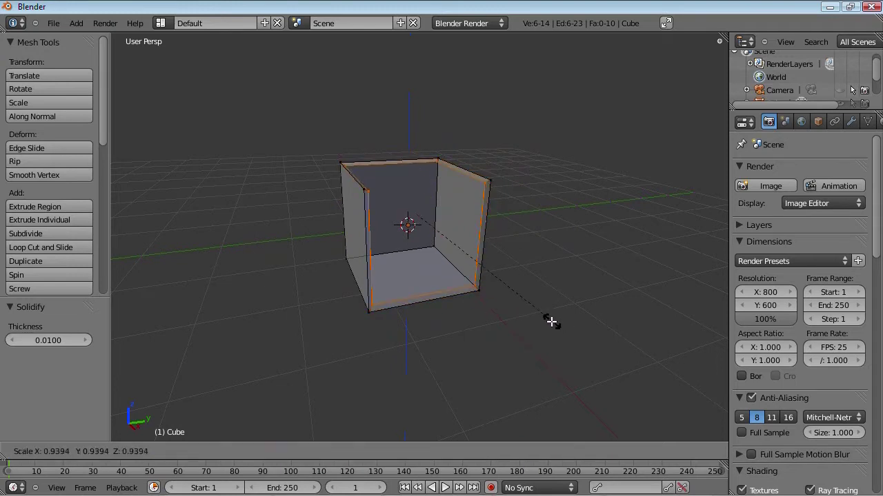
pyautogui.rightClick(494, 298)
pyautogui.hotkey('ctrl', 'z')
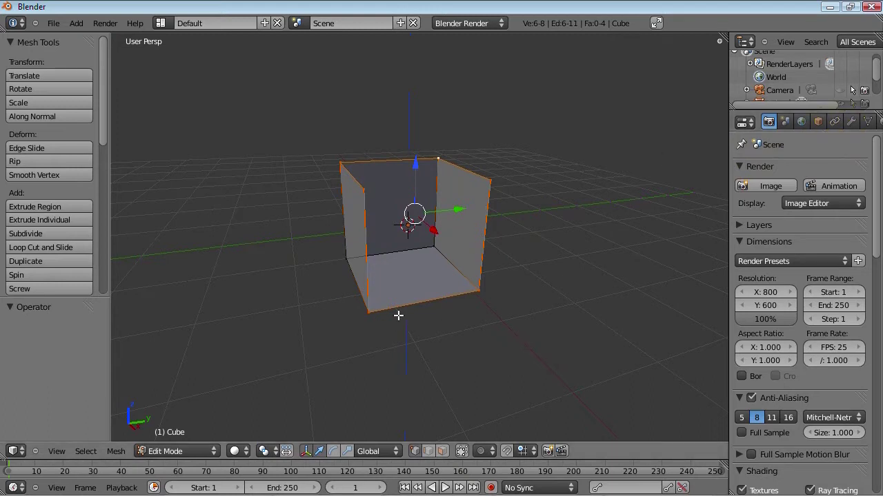
# Step: Select the corner vertices around the cube's open top and front and rebuild both missing faces
pyautogui.hotkey('ctrl', 'f')
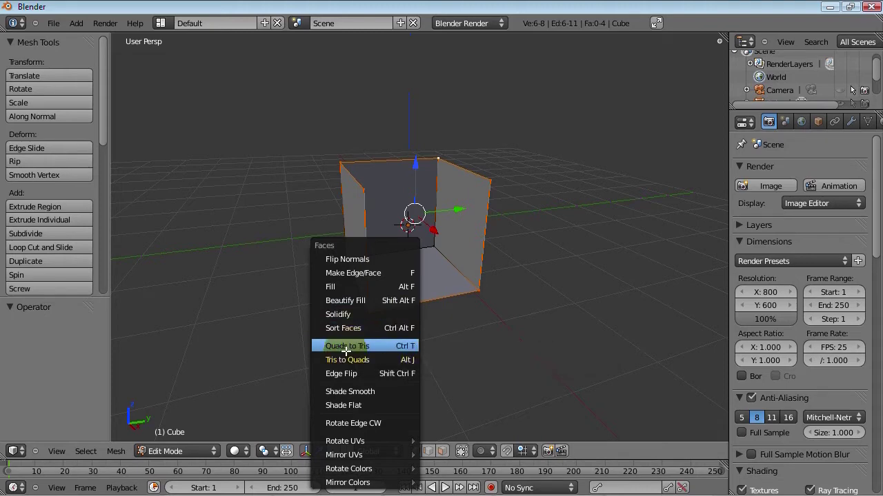
pyautogui.rightClick(348, 170)
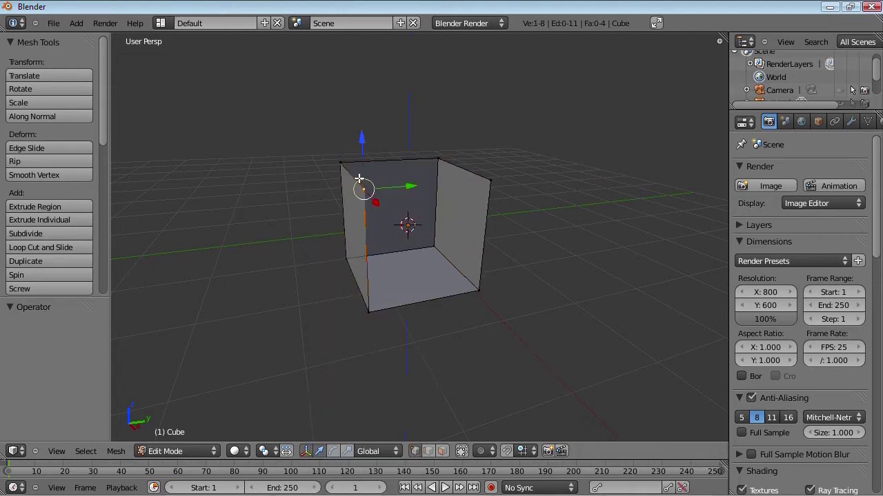
pyautogui.keyDown('alt'); pyautogui.rightClick(406, 160); pyautogui.keyUp('alt')
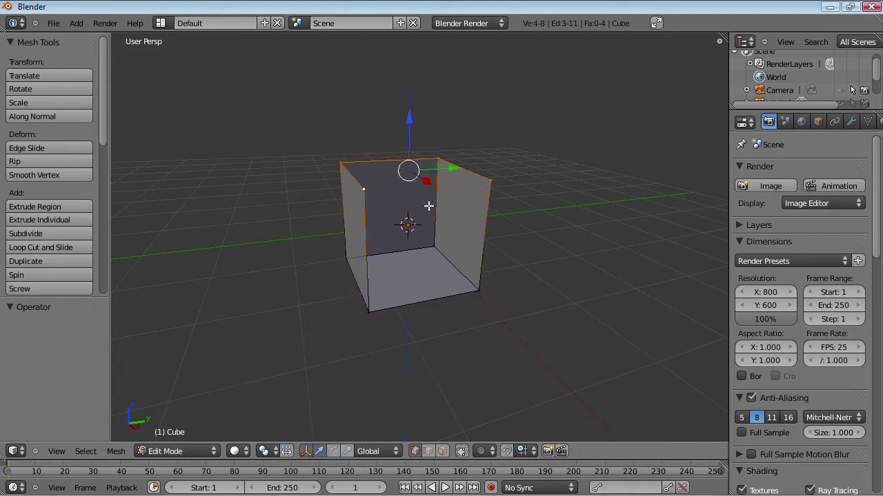
pyautogui.rightClick(364, 190)
pyautogui.rightClick(366, 255)
pyautogui.rightClick(433, 247)
pyautogui.press('a')
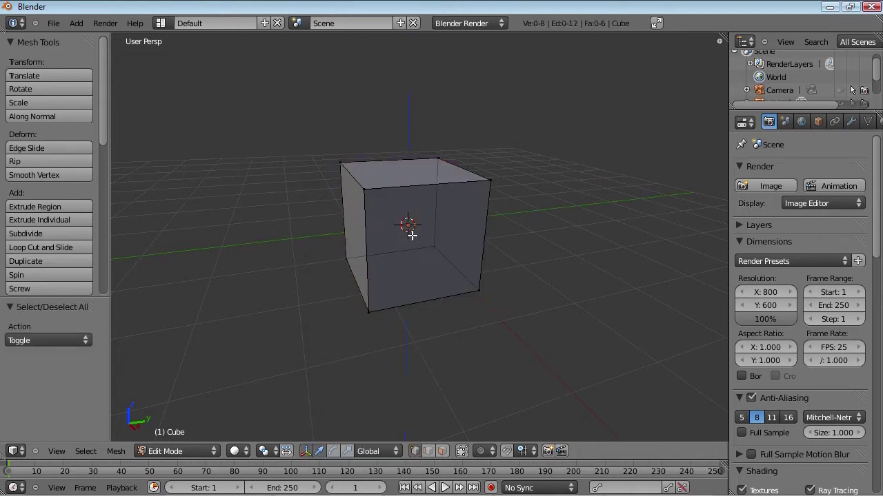
# Step: Select the whole cube, convert its faces with Quads to Tris, and undo the conversion
pyautogui.press('a')
pyautogui.moveTo(411, 249); pyautogui.dragTo(383, 285, button='middle')
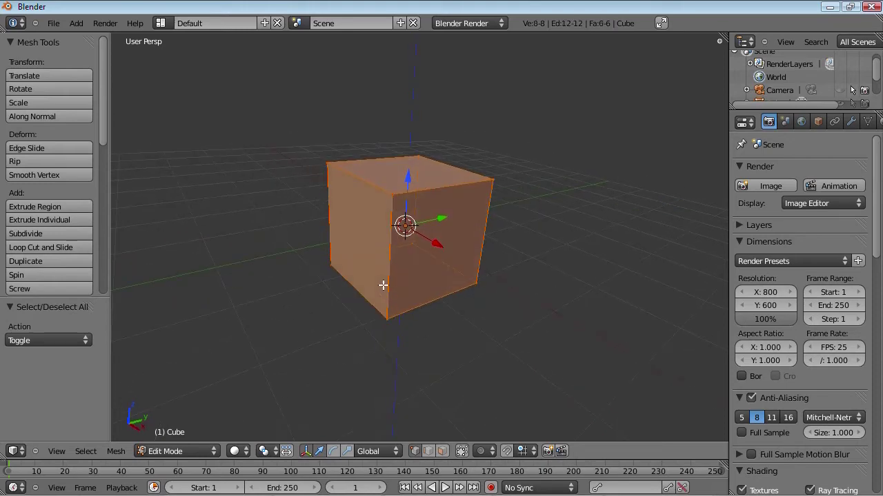
pyautogui.hotkey('ctrl', 'f')
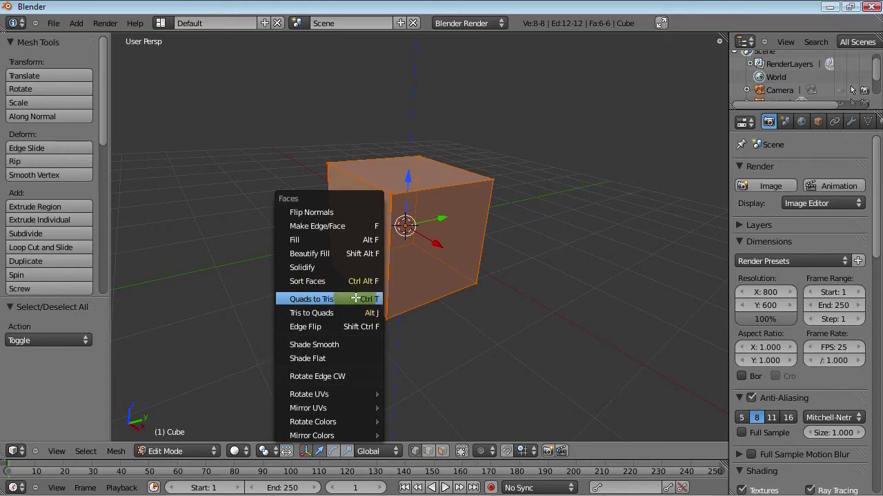
pyautogui.click(363, 299)
pyautogui.press('a')
pyautogui.moveTo(380, 234); pyautogui.dragTo(339, 231, button='middle')
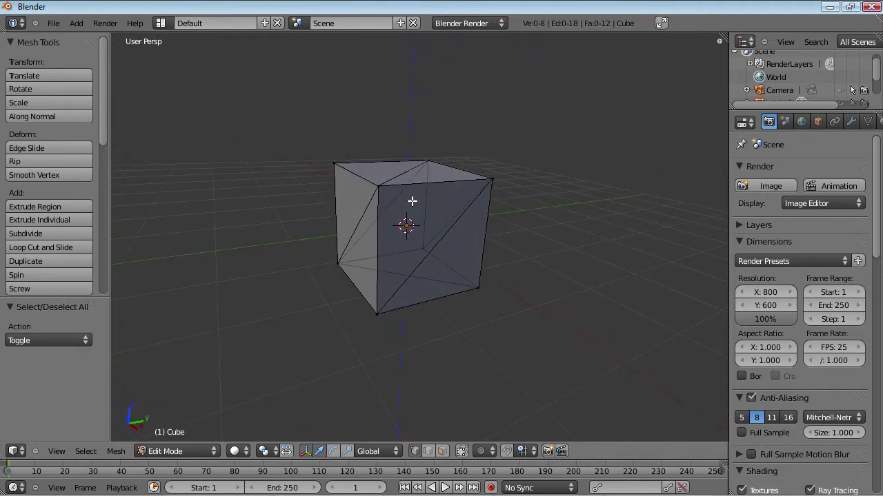
pyautogui.hotkey('ctrl', 'z')
pyautogui.hotkey('ctrl', 'z')
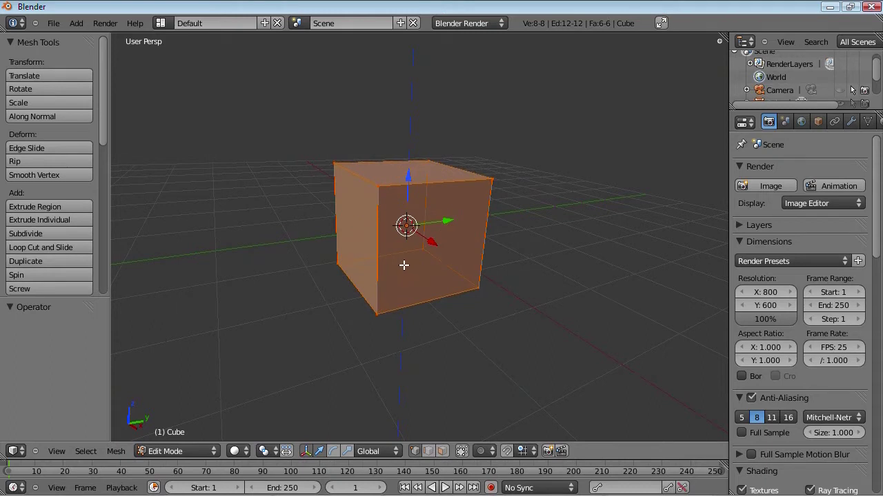
# Step: Triangulate all faces of the selected cube and convert them back with Tris to Quads
pyautogui.hotkey('ctrl', 't')
pyautogui.hotkey('ctrl', 'f')
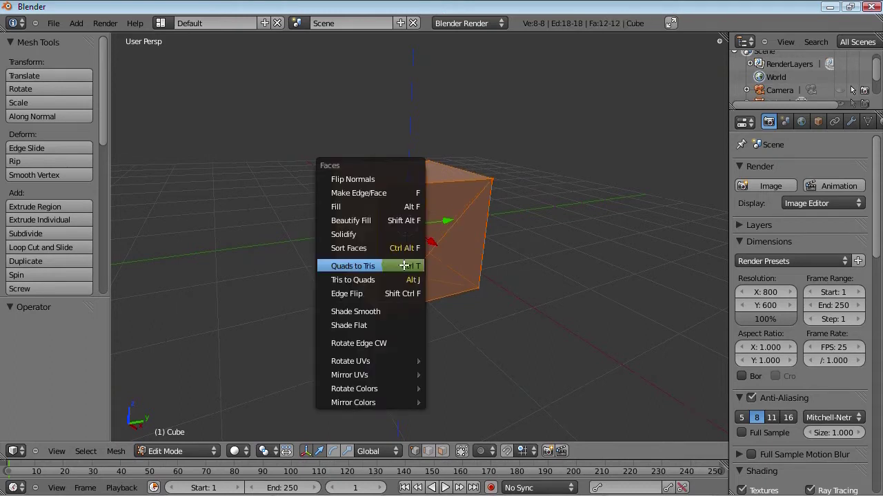
pyautogui.click(352, 280)
pyautogui.moveTo(340, 246); pyautogui.dragTo(345, 278, button='middle')
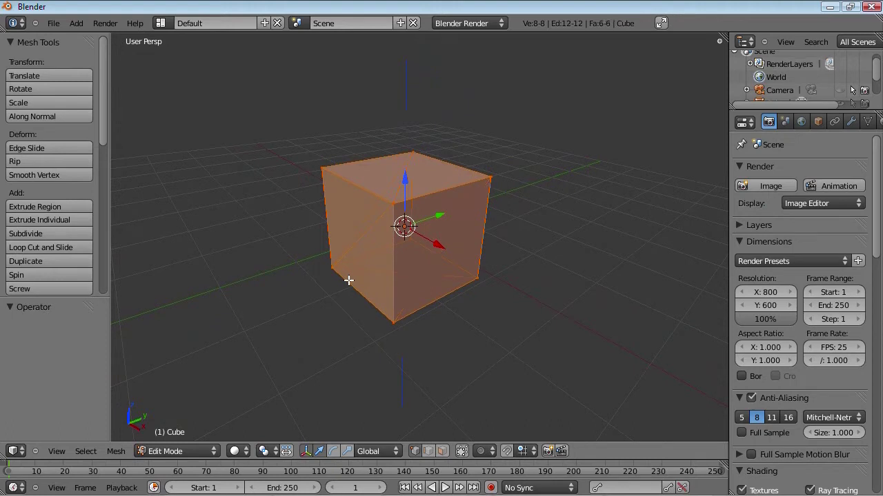
# Step: Try Shade Flat on the selected cube and locate the Smooth and Flat shading commands among the mesh tools
pyautogui.hotkey('ctrl', 'f')
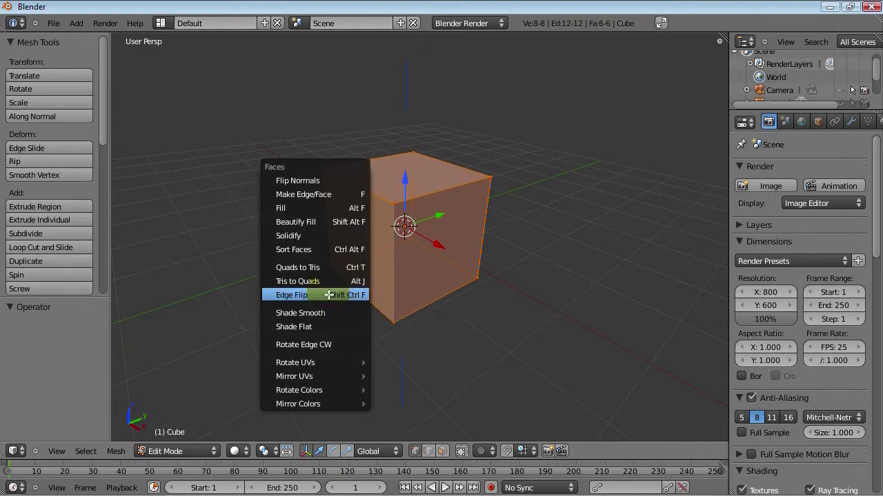
pyautogui.click(290, 323)
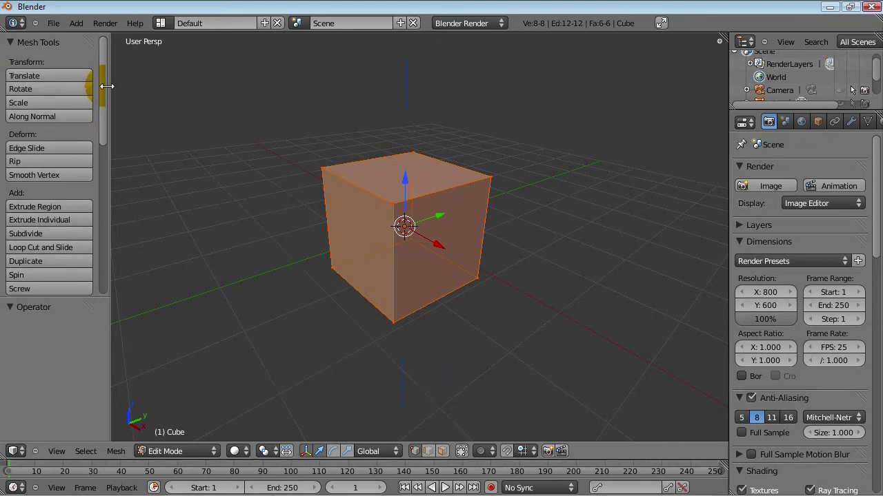
pyautogui.press('t')
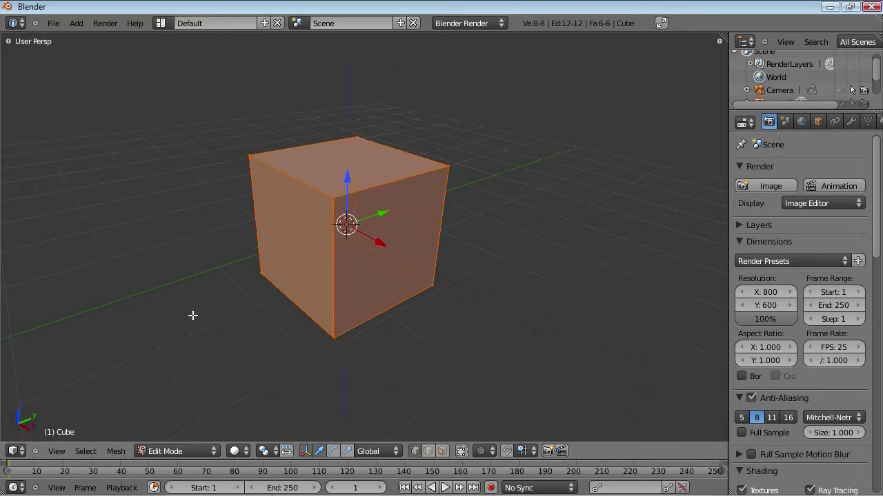
pyautogui.press('t')
pyautogui.scroll(-1, 102, 80)
pyautogui.moveTo(102, 80)
pyautogui.mouseDown()
pyautogui.moveTo(104, 178)
pyautogui.moveTo(44, 185)
pyautogui.mouseUp()
pyautogui.click(37, 199)
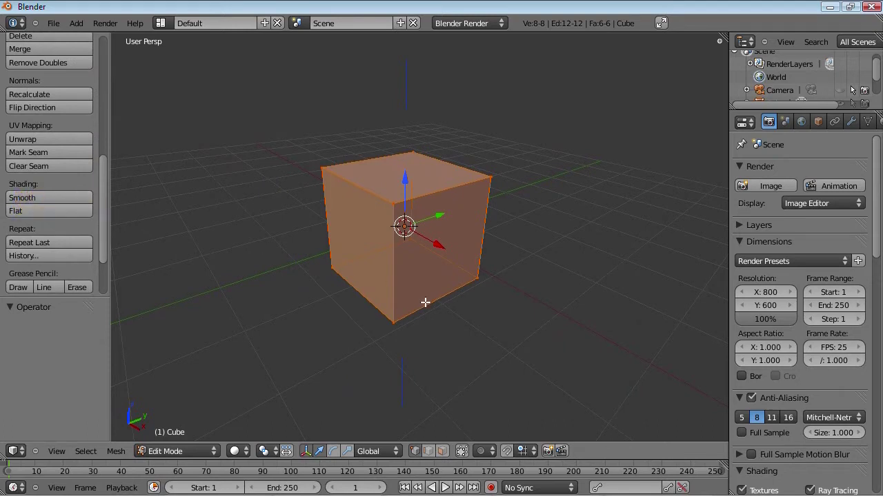
pyautogui.hotkey('ctrl', 'f')
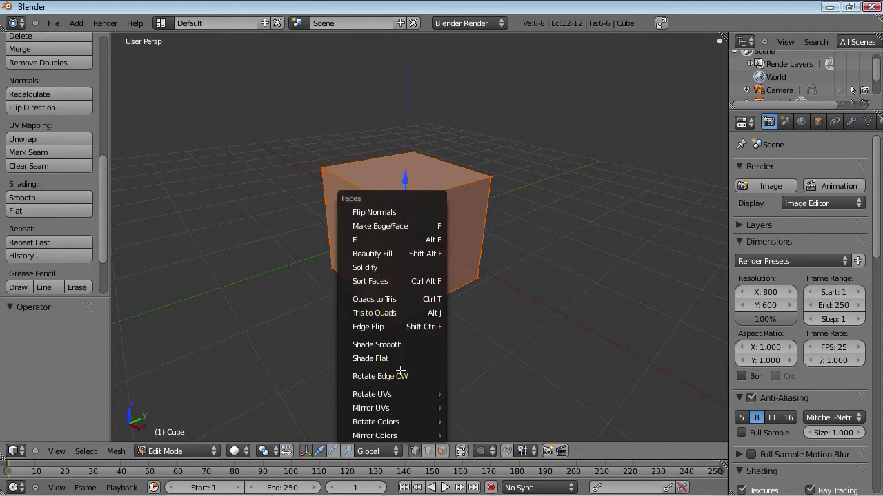
pyautogui.click(366, 226)
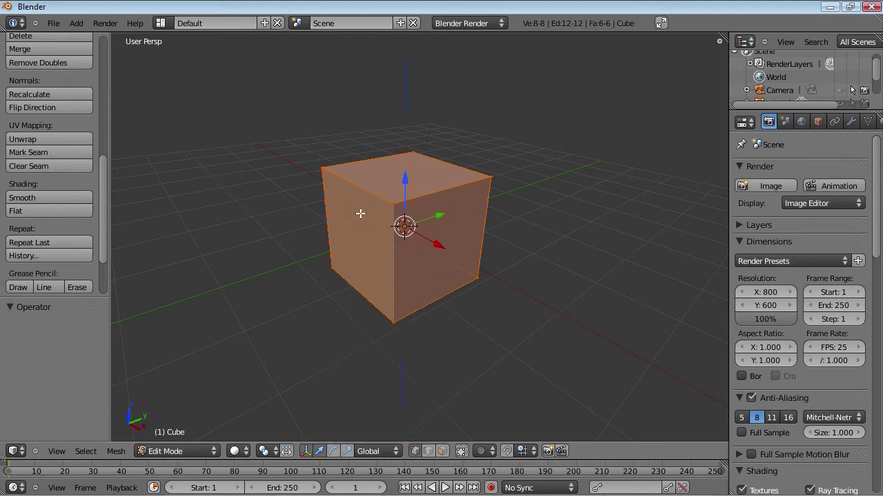
pyautogui.rightClick(391, 202)
pyautogui.rightClick(495, 198)
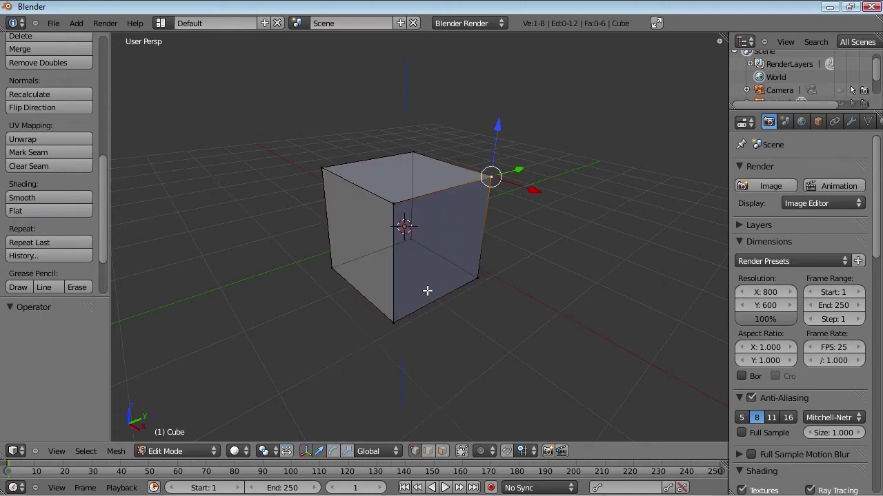
pyautogui.keyDown('shift'); pyautogui.rightClick(397, 197); pyautogui.keyUp('shift')
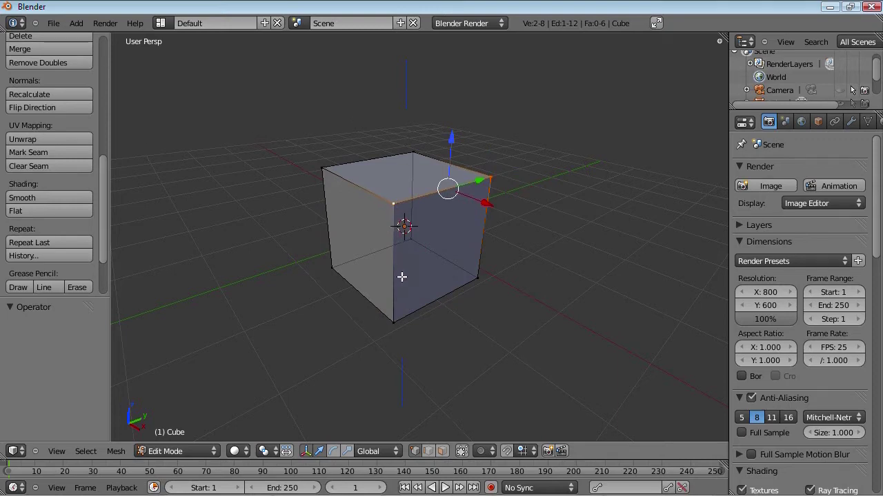
pyautogui.keyDown('shift'); pyautogui.rightClick(406, 315); pyautogui.keyUp('shift')
pyautogui.keyDown('shift'); pyautogui.rightClick(484, 280); pyautogui.keyUp('shift')
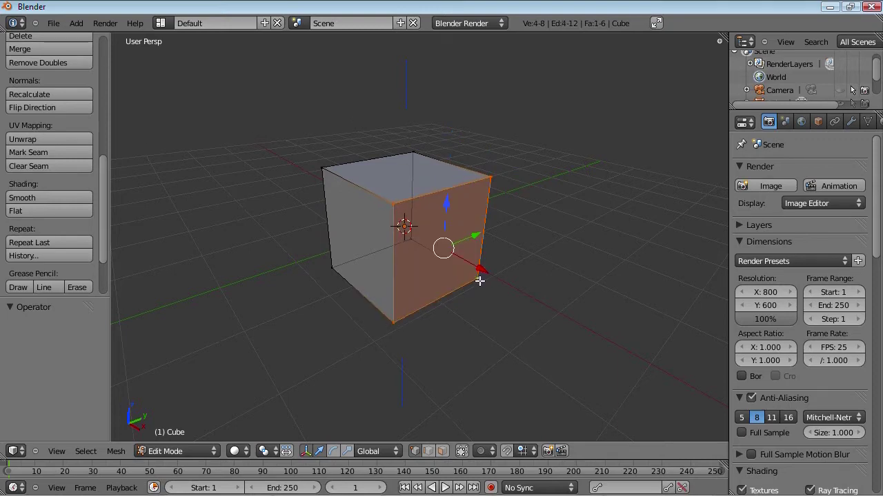
# Step: Select the whole cube again, convert its faces to triangles, and clear the selection
pyautogui.press('a')
pyautogui.press('a')
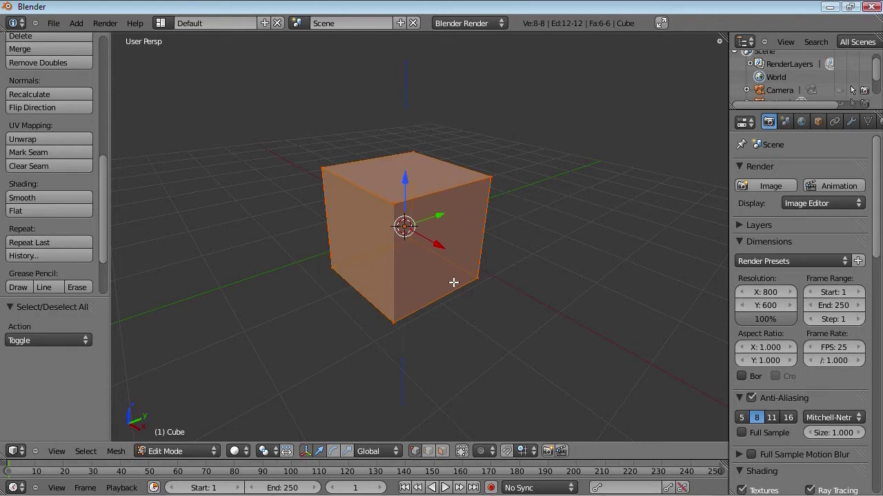
pyautogui.hotkey('ctrl', 't')
pyautogui.press('a')
pyautogui.moveTo(479, 272); pyautogui.dragTo(417, 317, button='middle')
# Step: Select the diagonal edge across the cube's front face and rotate it with Rotate Edge CW
pyautogui.rightClick(483, 186)
pyautogui.keyDown('shift'); pyautogui.rightClick(376, 312); pyautogui.keyUp('shift')
pyautogui.hotkey('ctrl', 'f')
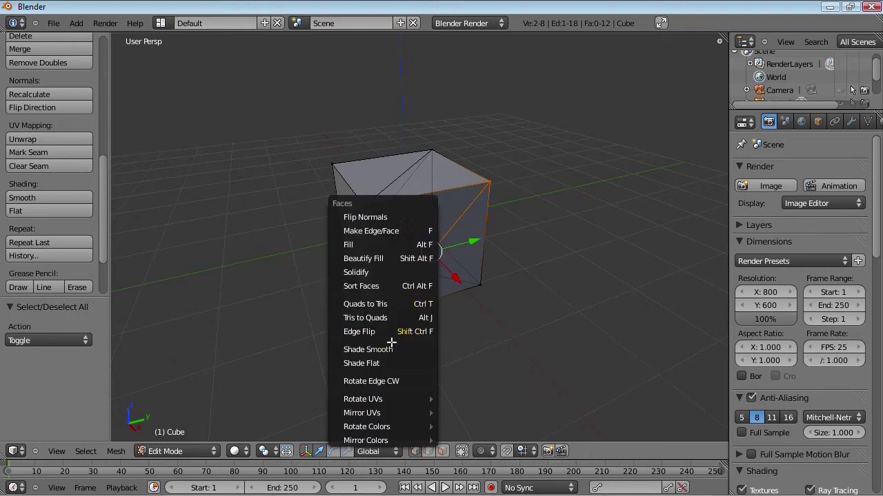
pyautogui.click(382, 381)
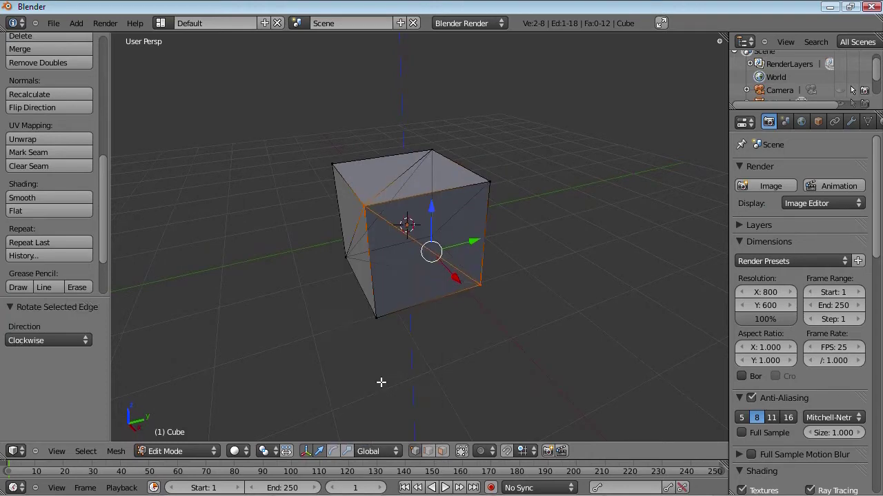
# Step: Undo the diagonal's rotation and return the cube to four-sided faces with everything selected
pyautogui.moveTo(427, 307); pyautogui.dragTo(468, 326, button='middle')
pyautogui.rightClick(445, 319)
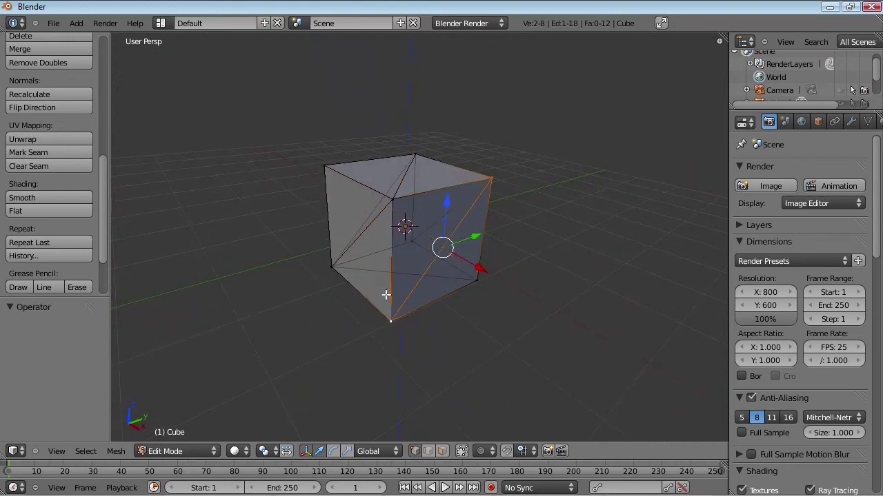
pyautogui.moveTo(385, 295); pyautogui.dragTo(381, 326, button='middle')
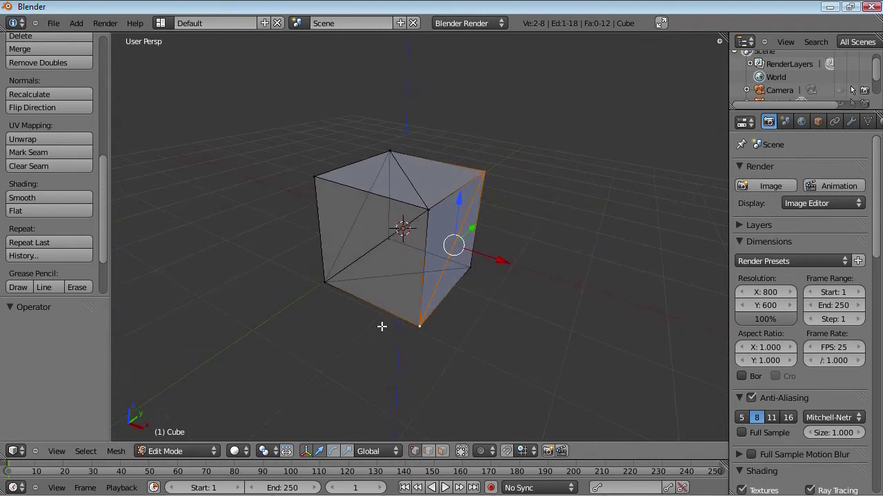
pyautogui.moveTo(384, 291); pyautogui.dragTo(385, 292, button='middle')
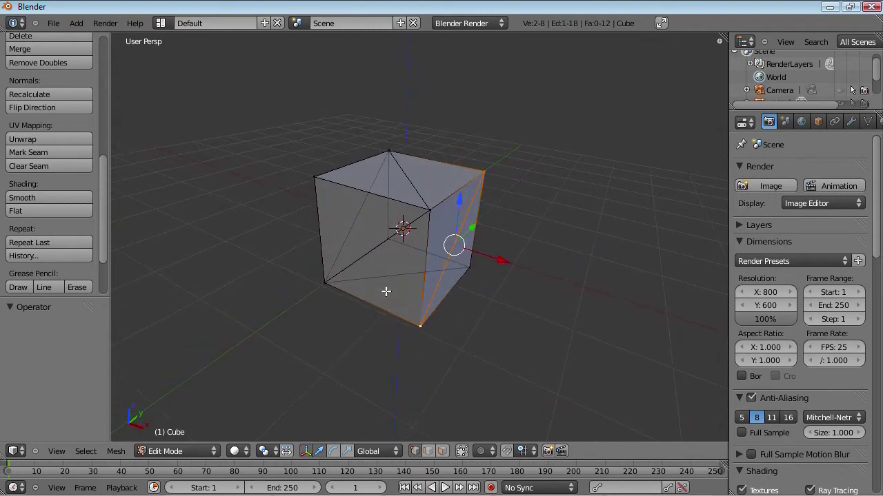
pyautogui.moveTo(420, 315); pyautogui.dragTo(365, 318, button='middle')
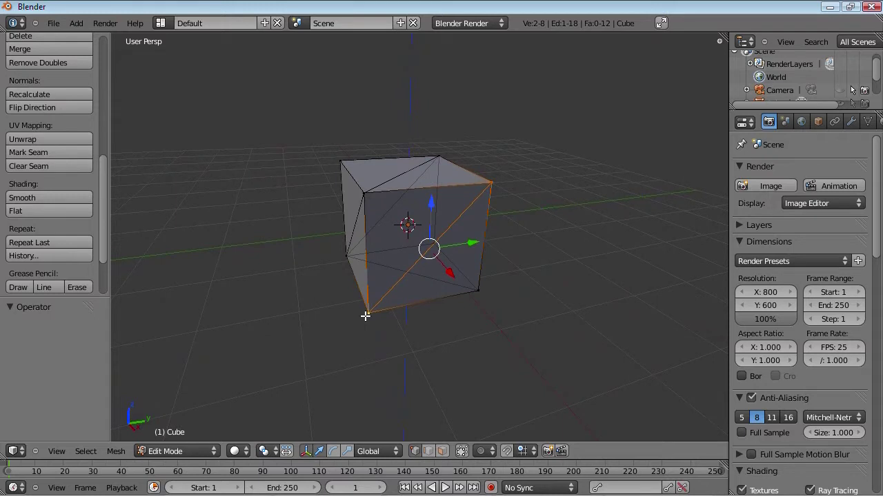
pyautogui.hotkey('ctrl', 'z')
pyautogui.hotkey('ctrl', 'z')
pyautogui.hotkey('ctrl', 'z')
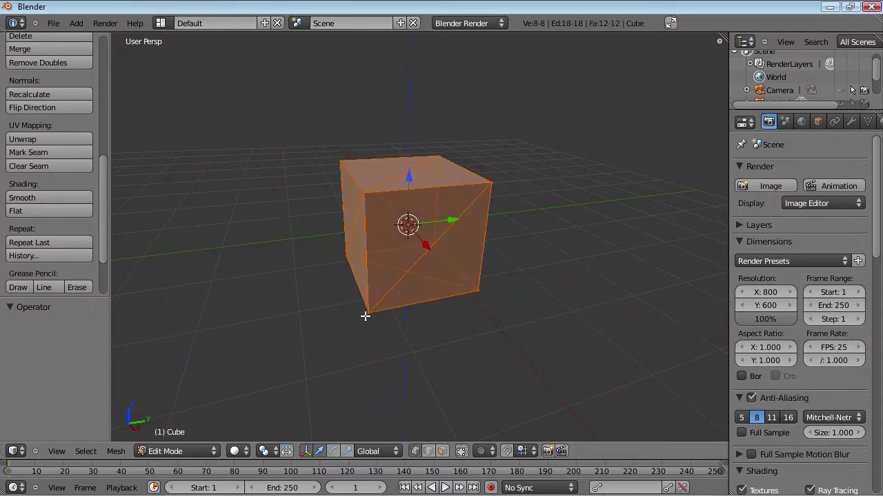
pyautogui.hotkey('ctrl', 'f')
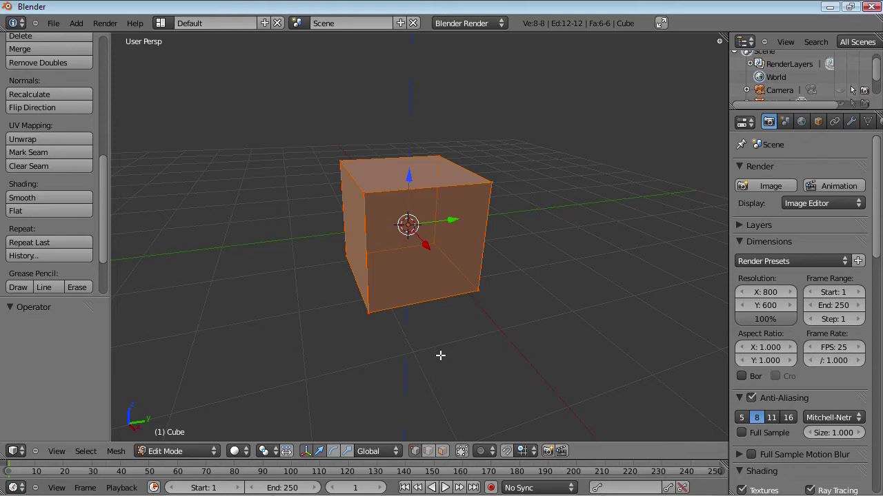
pyautogui.moveTo(451, 492)
pyautogui.click(442, 465)
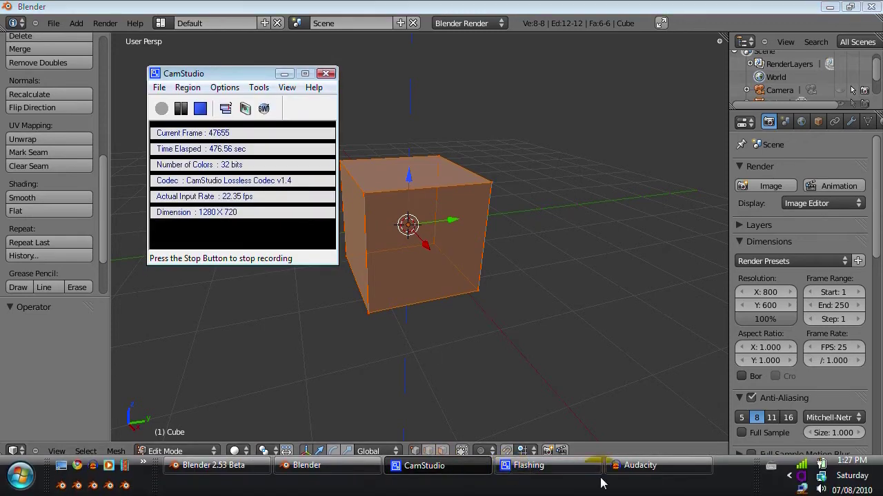
pyautogui.click(661, 470)
pyautogui.click(448, 464)
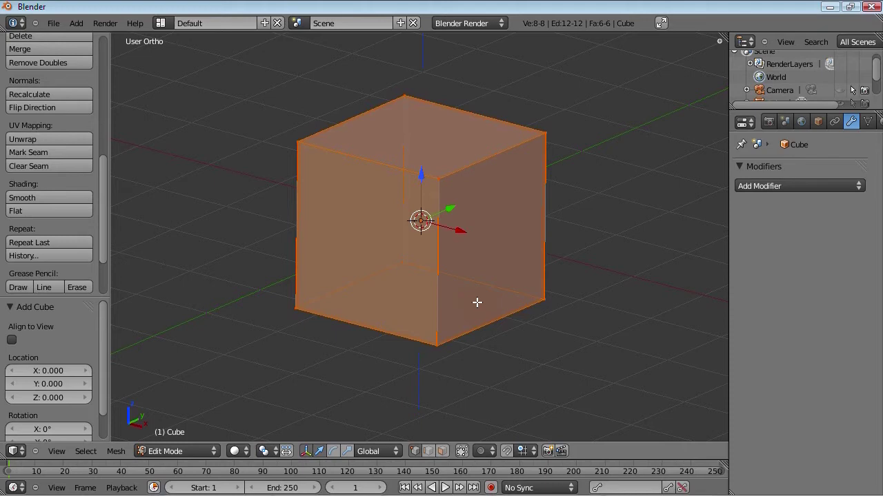
# Step: Add a Subdivision Surface modifier to the cube, set its view subdivisions to 2 and enable Optimal Display
pyautogui.moveTo(595, 304); pyautogui.dragTo(463, 212, button='middle')
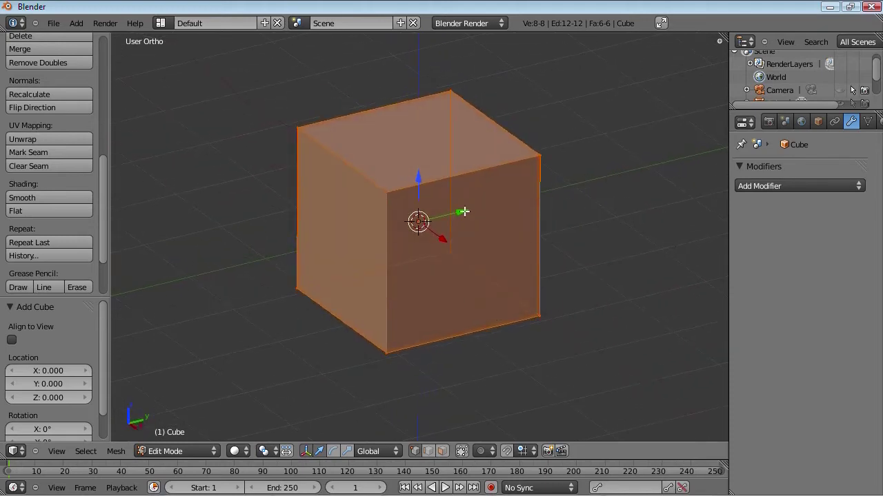
pyautogui.click(842, 187)
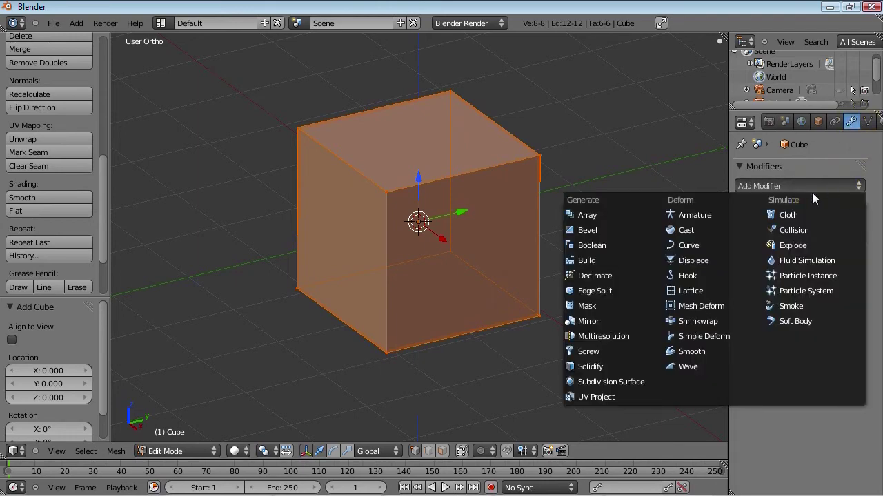
pyautogui.click(611, 381)
pyautogui.click(789, 300)
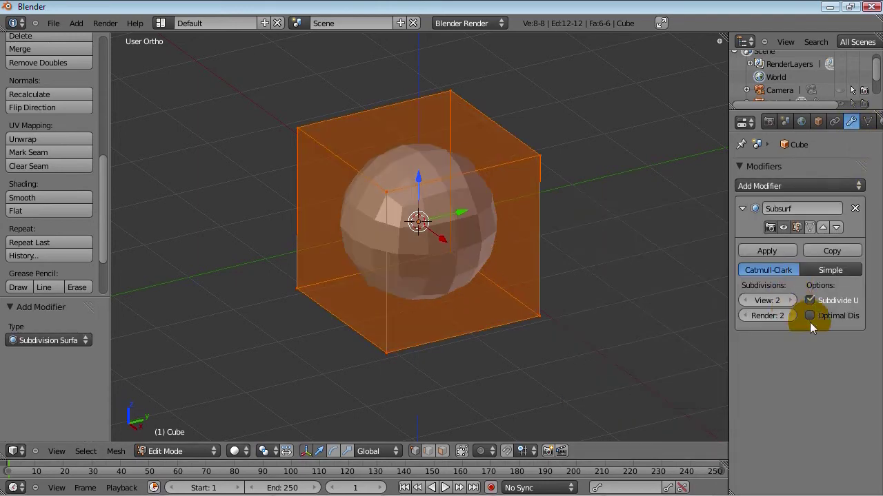
pyautogui.click(809, 315)
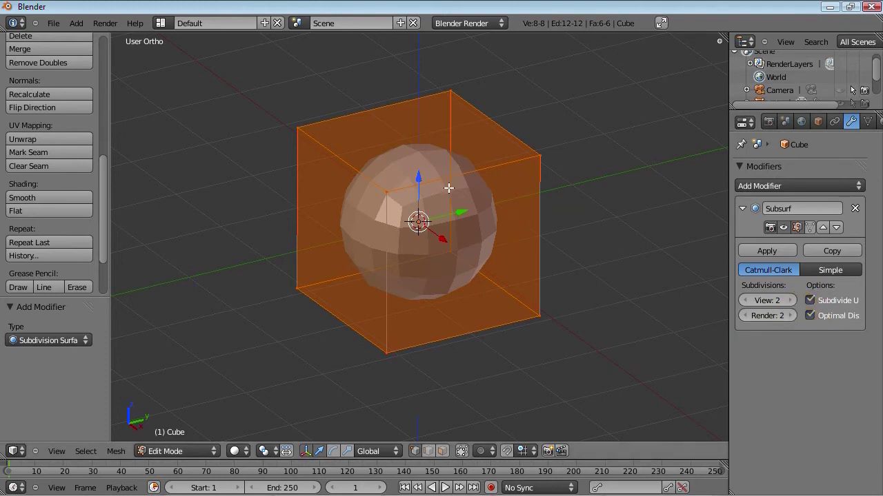
pyautogui.scroll(1, 493, 230)
pyautogui.moveTo(472, 319); pyautogui.dragTo(485, 305, button='middle')
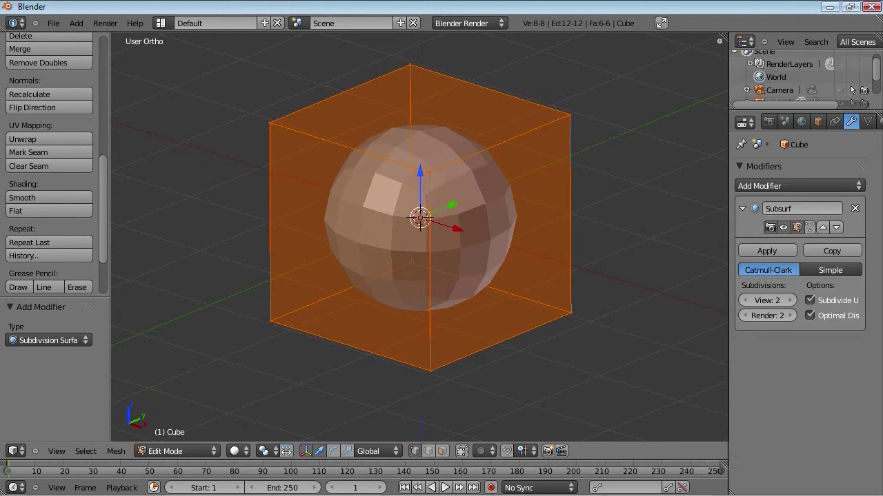
# Step: Compare the subdivided cube in Object Mode and Edit Mode, and look at the Median Crease setting for the whole selected mesh
pyautogui.press('Tab')
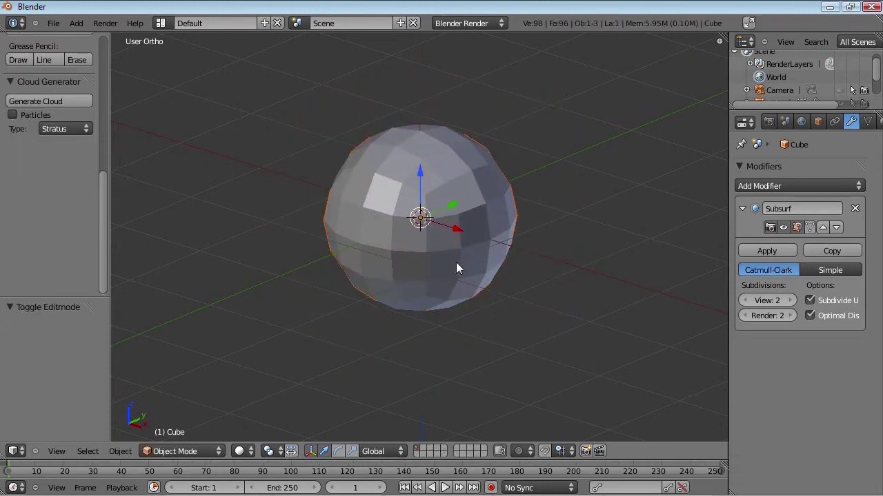
pyautogui.press('Tab')
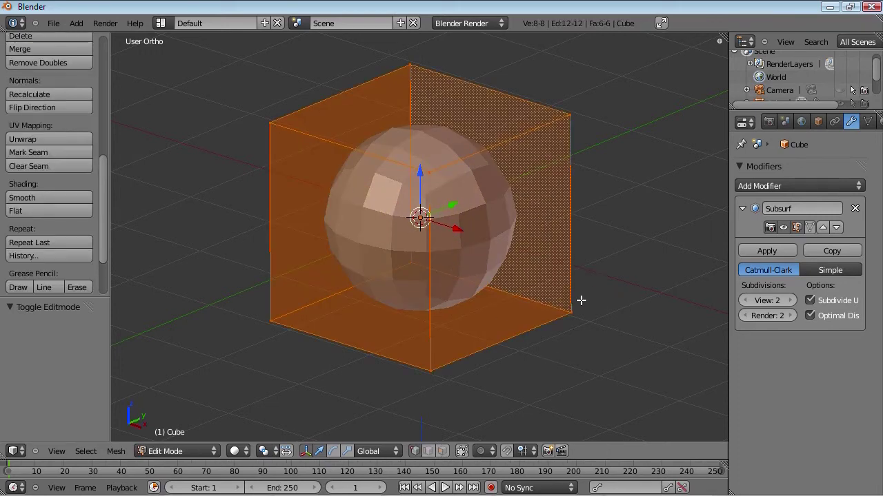
pyautogui.press('a')
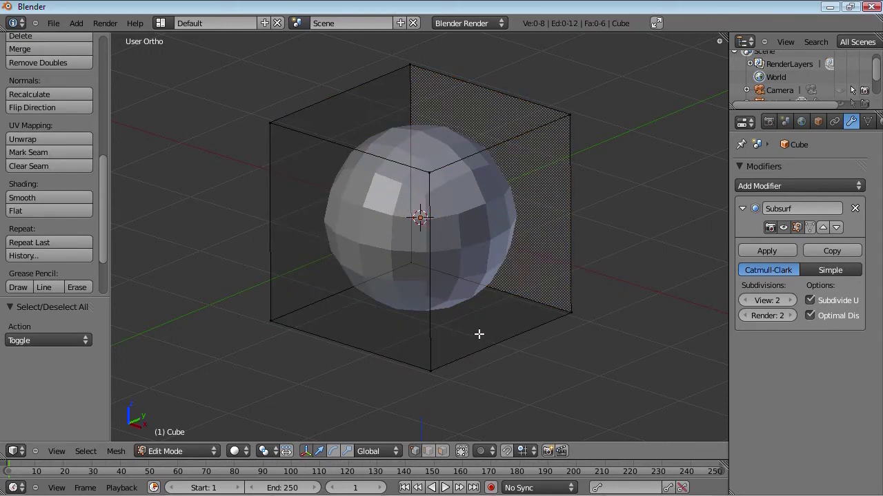
pyautogui.press('l')
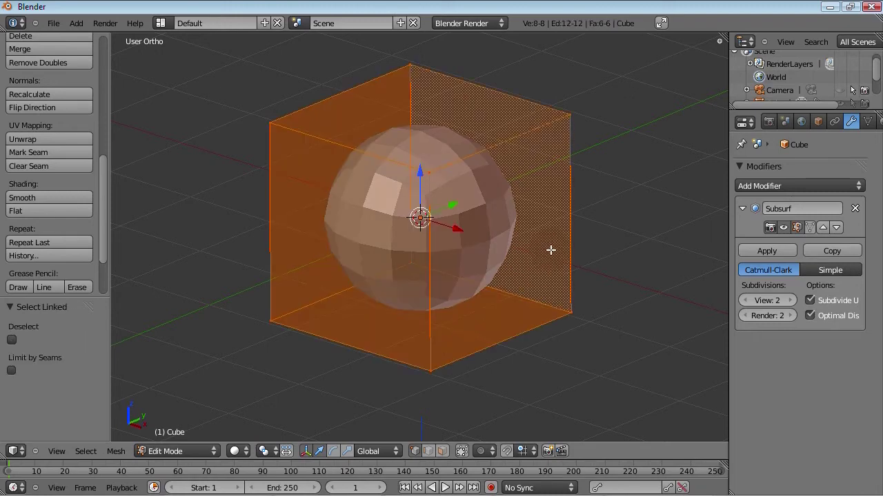
pyautogui.press('n')
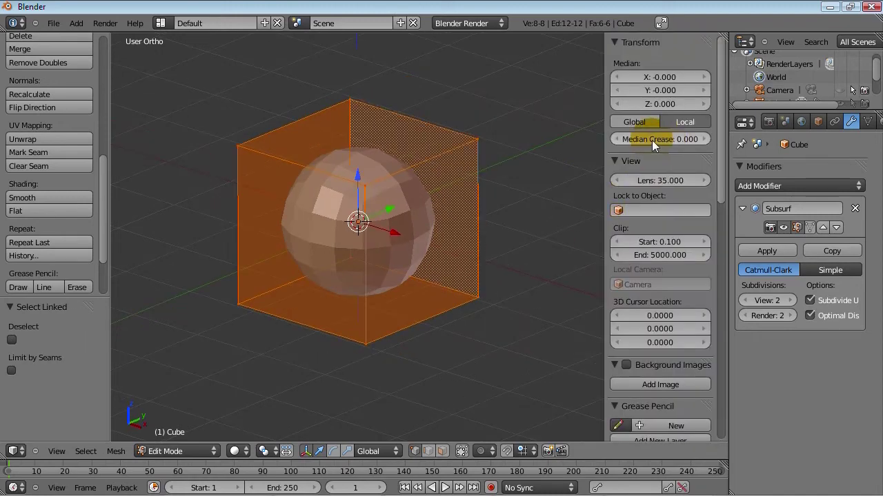
pyautogui.press('n')
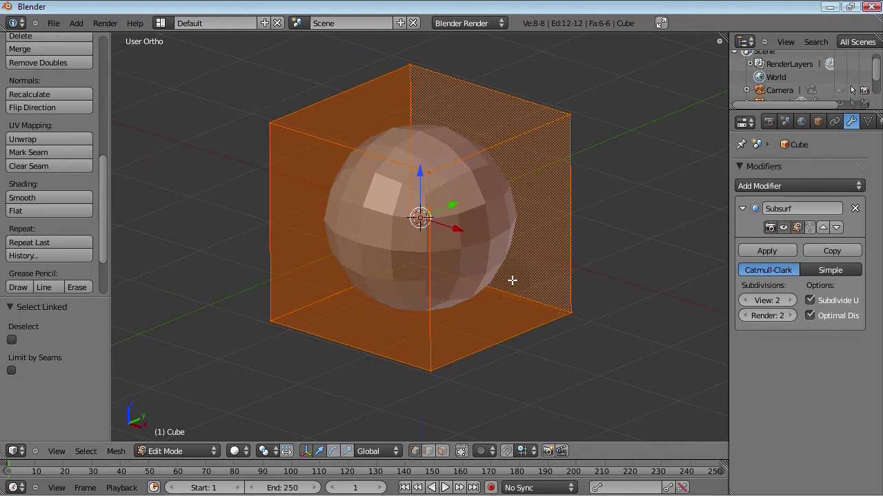
# Step: In right view with nothing selected, add a loop cut to the cube and slide it near the negative Y face, factor about 0.92
pyautogui.moveTo(609, 323); pyautogui.dragTo(550, 323, button='middle')
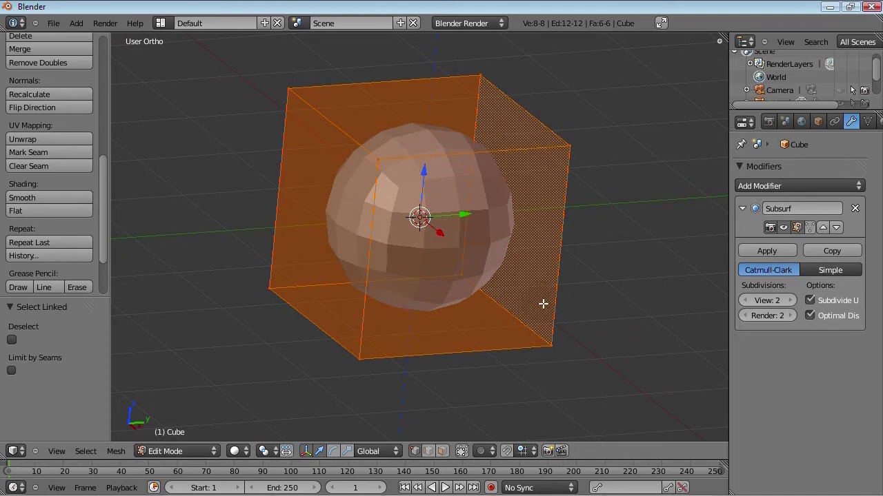
pyautogui.press('KP_3')
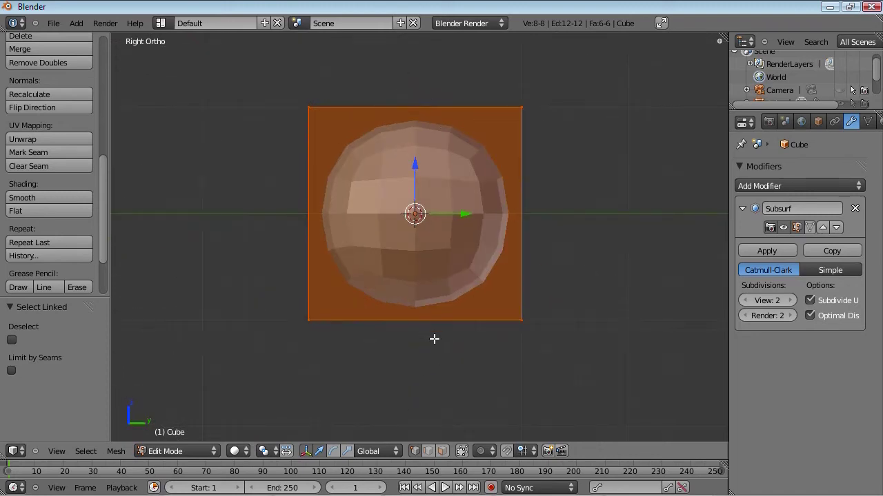
pyautogui.press('a')
pyautogui.hotkey('ctrl', 'r')
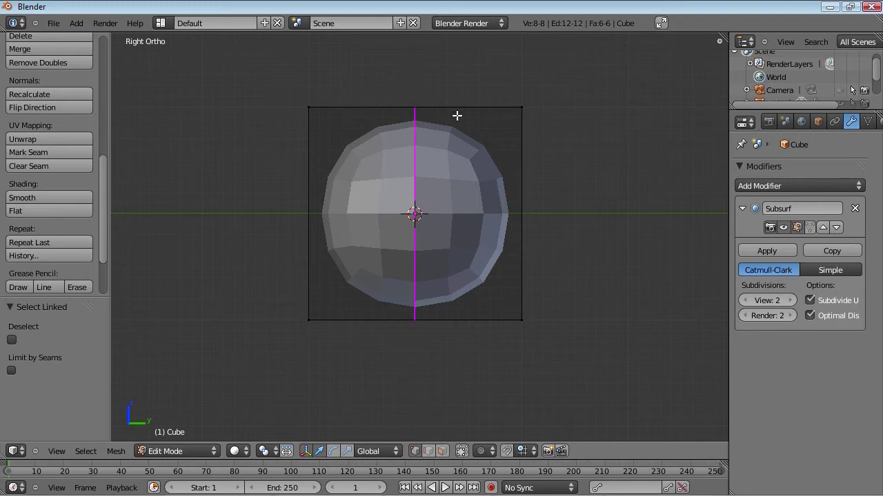
pyautogui.click(415, 322)
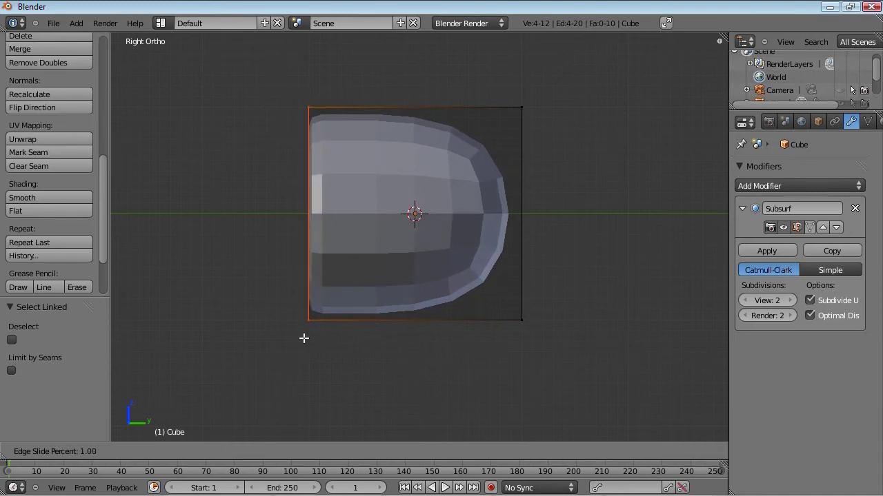
pyautogui.click(320, 339)
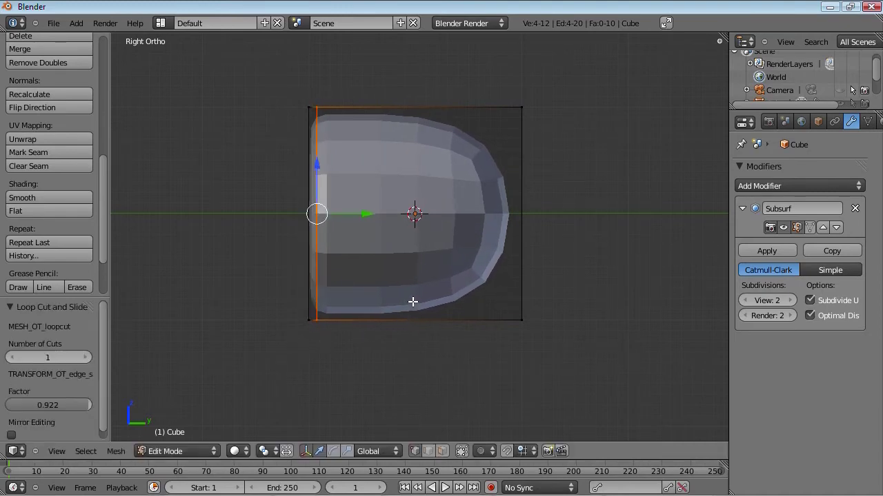
# Step: Add a second loop cut and slide it close to the positive Y face, factor about 0.95
pyautogui.hotkey('ctrl', 'r')
pyautogui.click(415, 332)
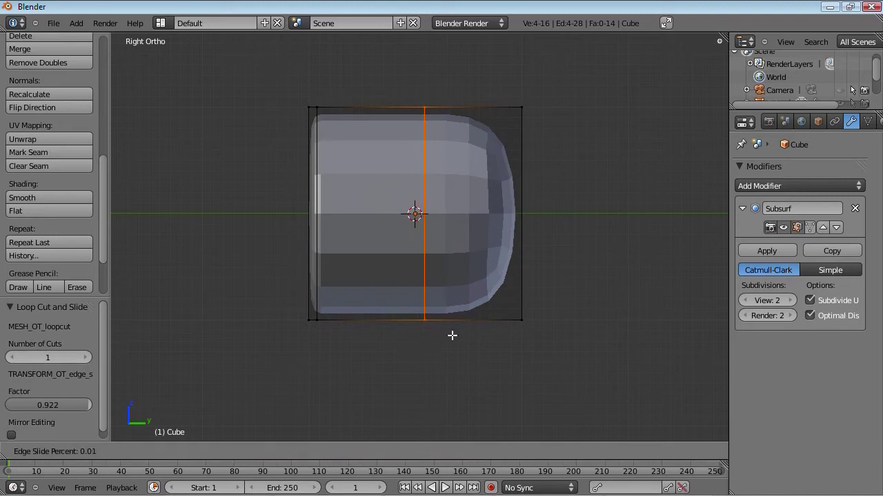
pyautogui.click(512, 335)
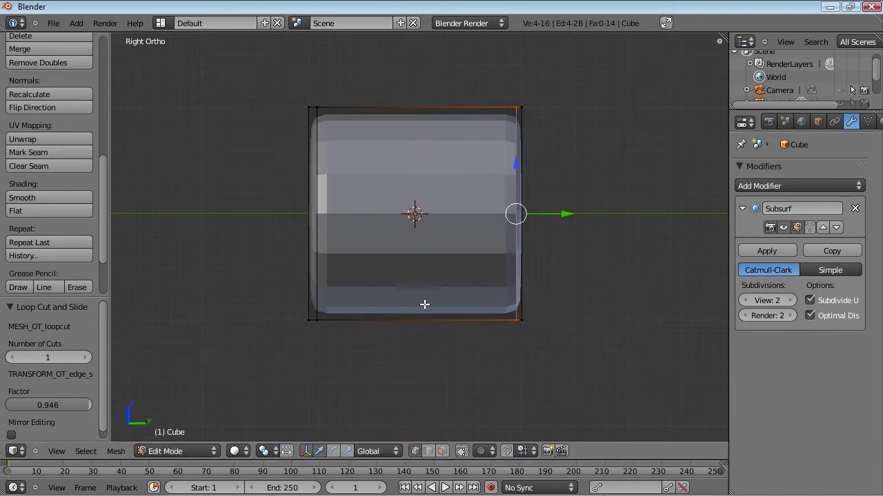
# Step: Add two more loop cuts, one slid close to the cube's positive X face and one close to its negative X face
pyautogui.moveTo(424, 306); pyautogui.dragTo(379, 312, button='middle')
pyautogui.press('a')
pyautogui.hotkey('ctrl', 'r')
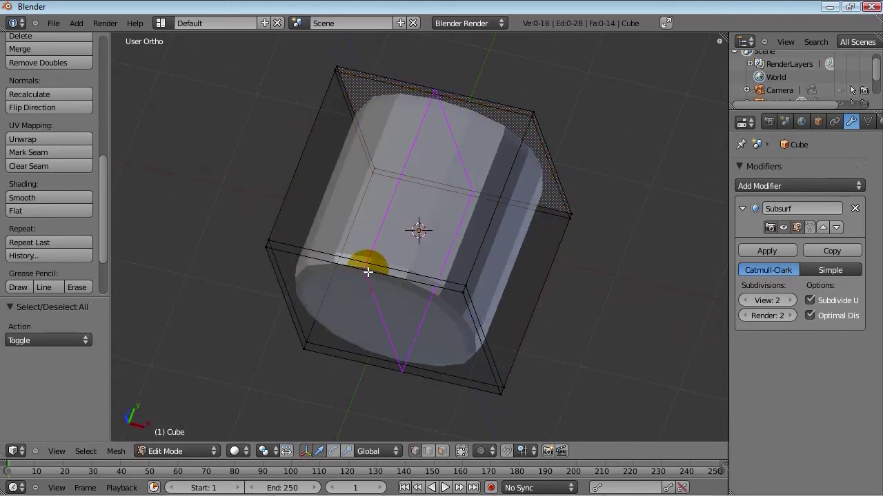
pyautogui.click(364, 264)
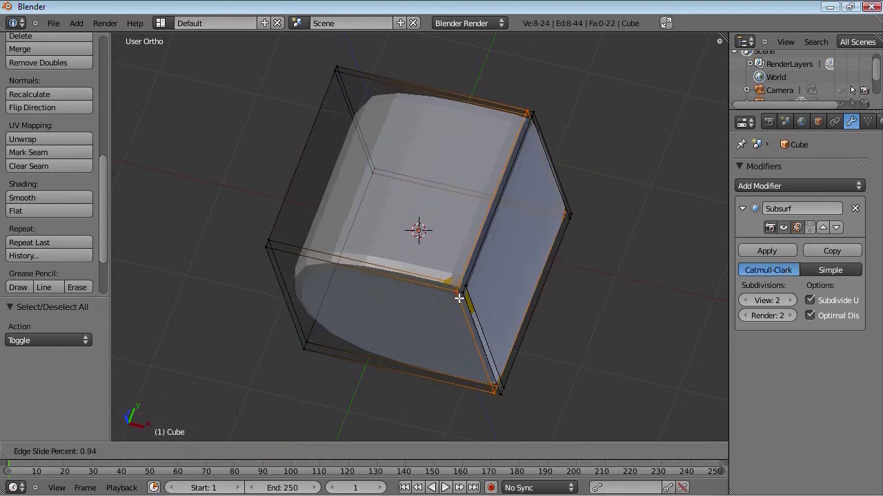
pyautogui.click(456, 295)
pyautogui.press('a')
pyautogui.hotkey('ctrl', 'r')
pyautogui.click(384, 278)
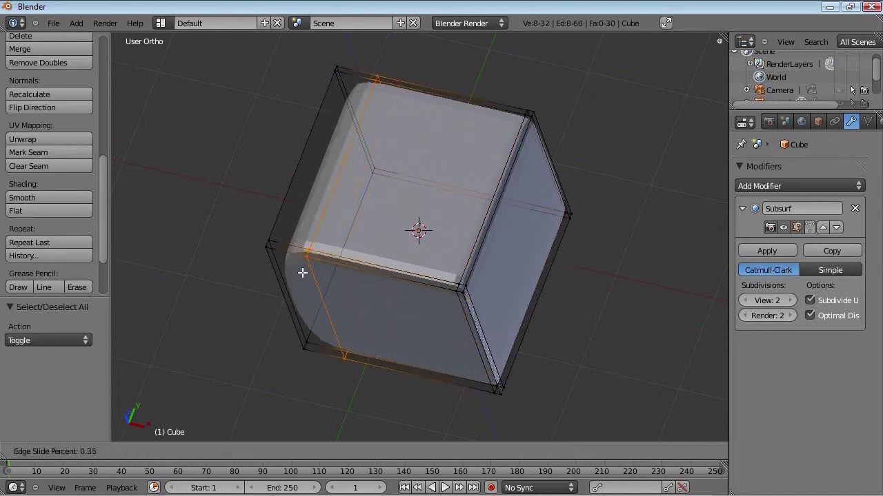
pyautogui.click(290, 271)
pyautogui.press('a')
# Step: Add two horizontal loop cuts around the cube, one slid close to its bottom face and one close to its top face
pyautogui.moveTo(366, 338); pyautogui.dragTo(591, 241, button='middle')
pyautogui.hotkey('ctrl', 'r')
pyautogui.click(573, 231)
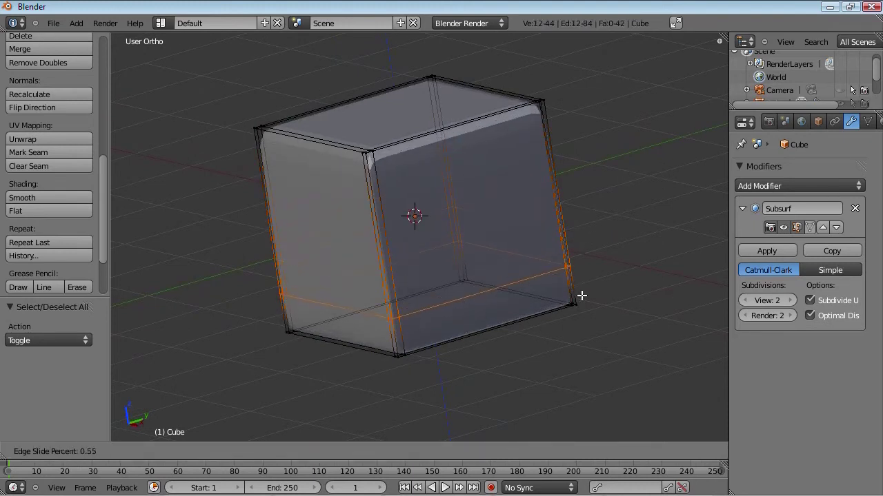
pyautogui.click(581, 321)
pyautogui.press('a')
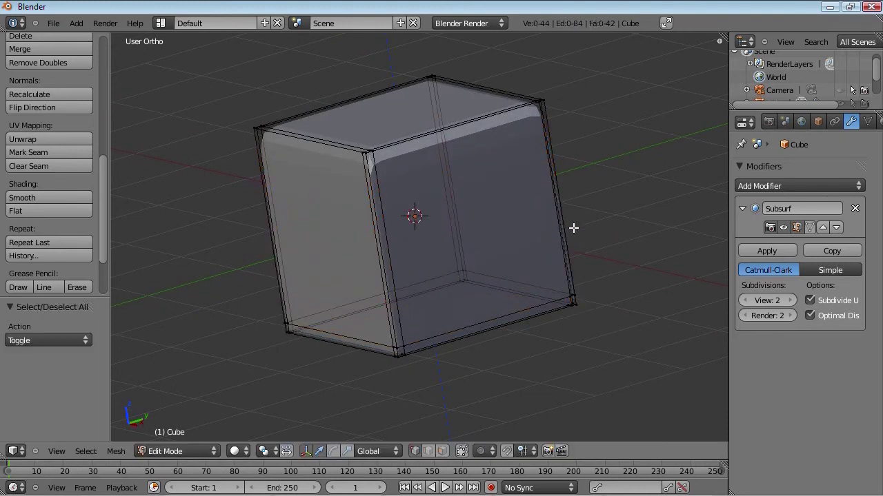
pyautogui.hotkey('ctrl', 'r')
pyautogui.click(563, 189)
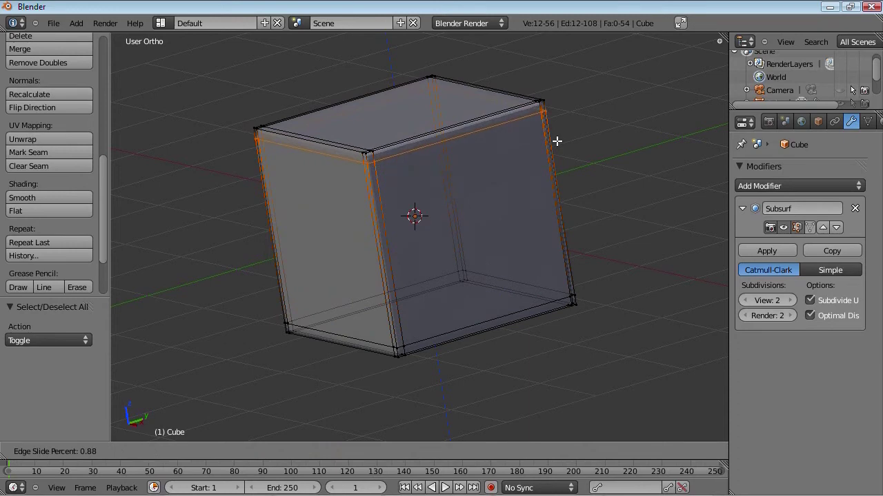
pyautogui.click(557, 142)
pyautogui.press('a')
# Step: Inspect the sharpened cube in Object Mode, remove its Subsurf modifier and return to Edit Mode
pyautogui.press('Tab')
pyautogui.moveTo(429, 269); pyautogui.dragTo(503, 287, button='middle')
pyautogui.scroll(3, 422, 207)
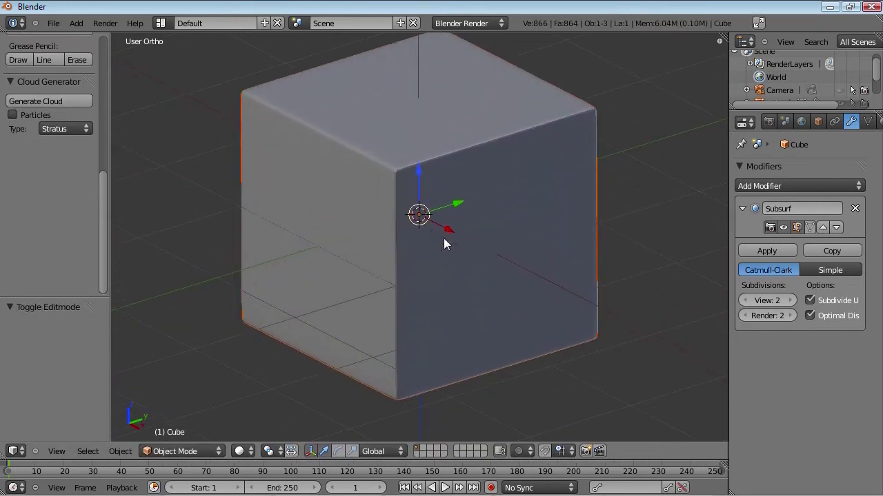
pyautogui.click(854, 208)
pyautogui.press('Tab')
pyautogui.scroll(-2, 476, 245)
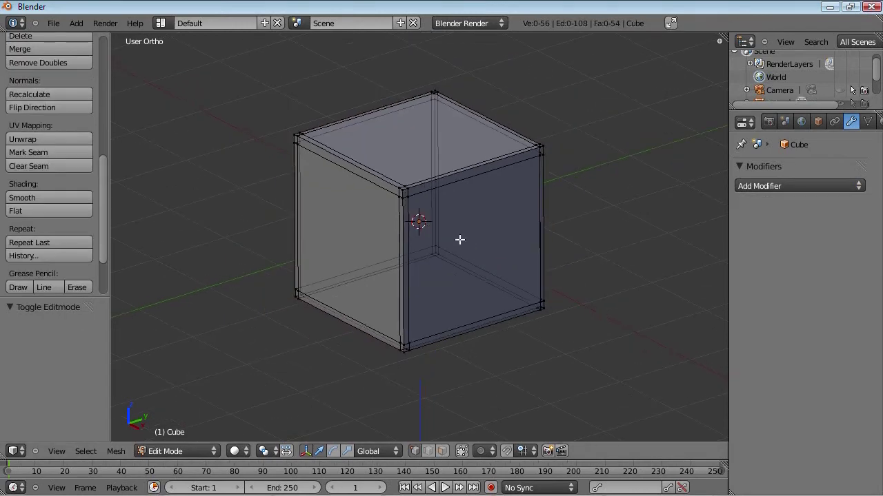
# Step: Delete the entire mesh, add a new cube in its place and clear the selection
pyautogui.press('a')
pyautogui.press('x')
pyautogui.click(432, 205)
pyautogui.hotkey('shift', 'a')
pyautogui.click(432, 93)
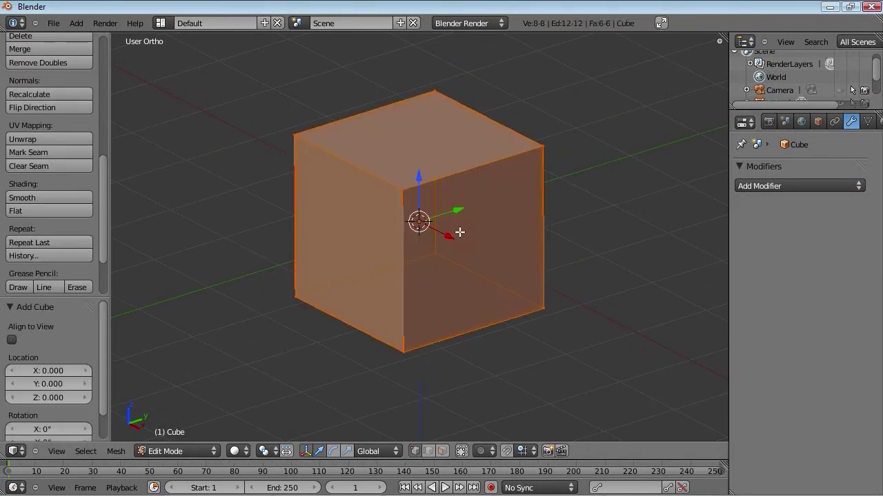
pyautogui.moveTo(424, 252); pyautogui.dragTo(407, 304, button='middle')
pyautogui.press('a')
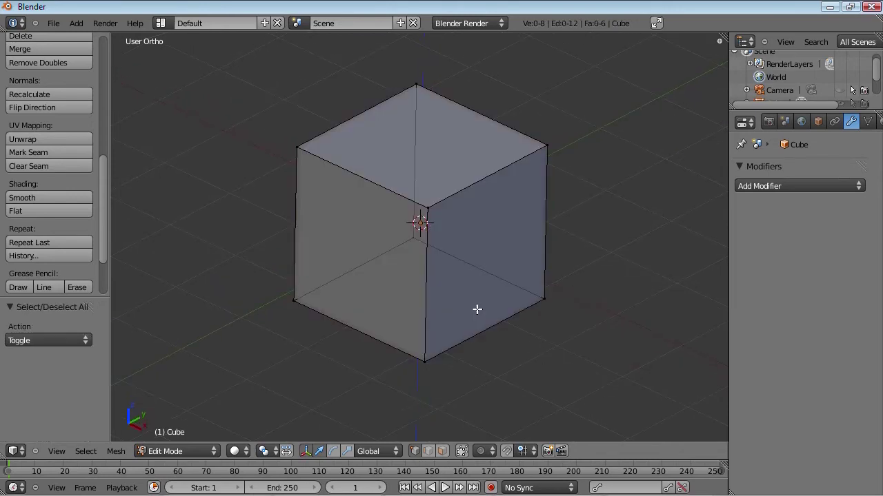
# Step: Try a vertical loop cut through the middle of the new cube and undo it
pyautogui.click(501, 330)
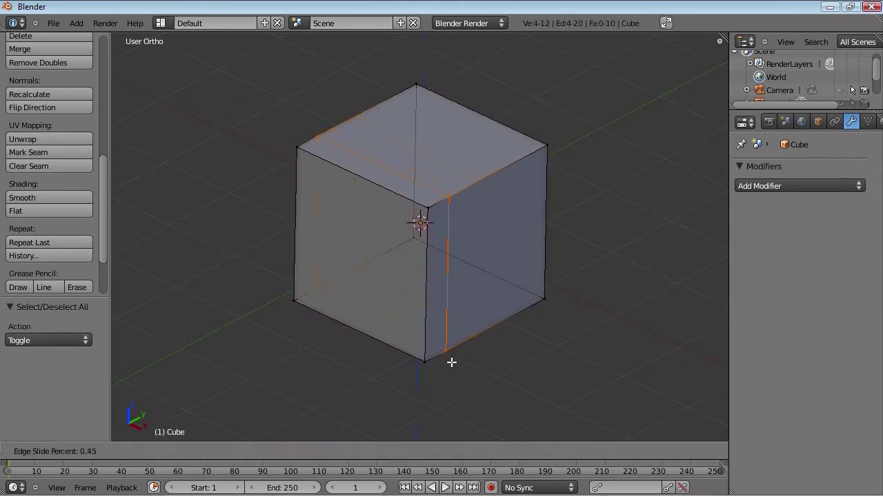
pyautogui.click(488, 329)
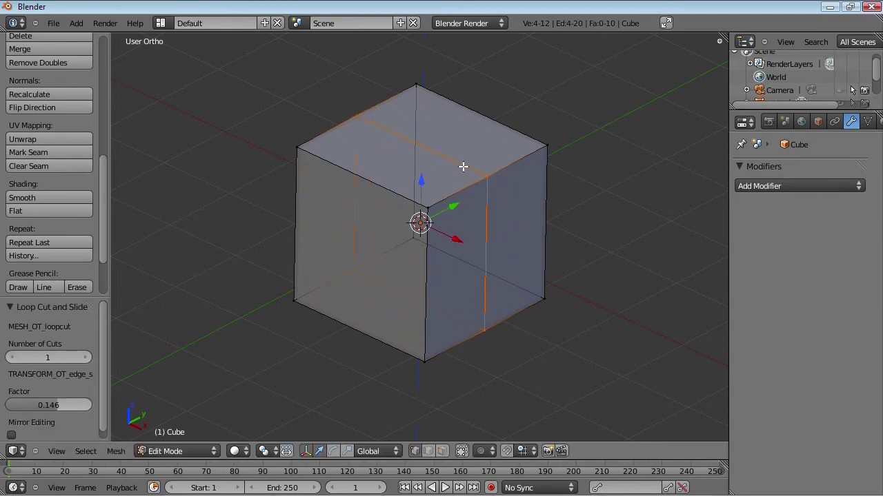
pyautogui.hotkey('ctrl', 'z')
pyautogui.hotkey('ctrl', 'z')
pyautogui.hotkey('ctrl', 'z')
pyautogui.hotkey('ctrl', 'z')
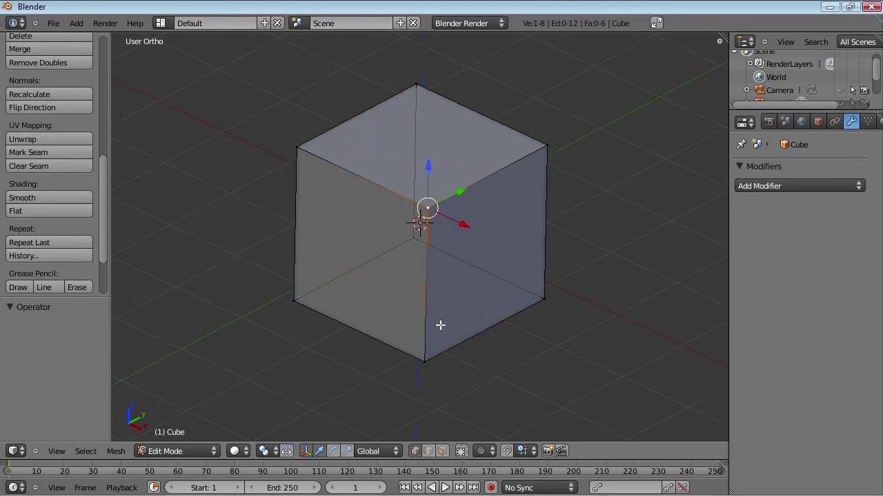
# Step: Select the cube's positive X face and move it 1 unit along the X axis
pyautogui.press('g')
pyautogui.press('x')
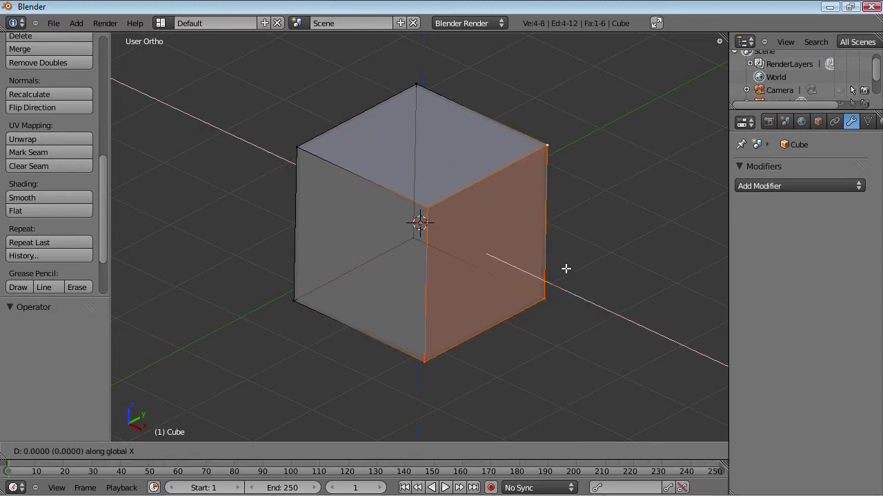
pyautogui.write('1')
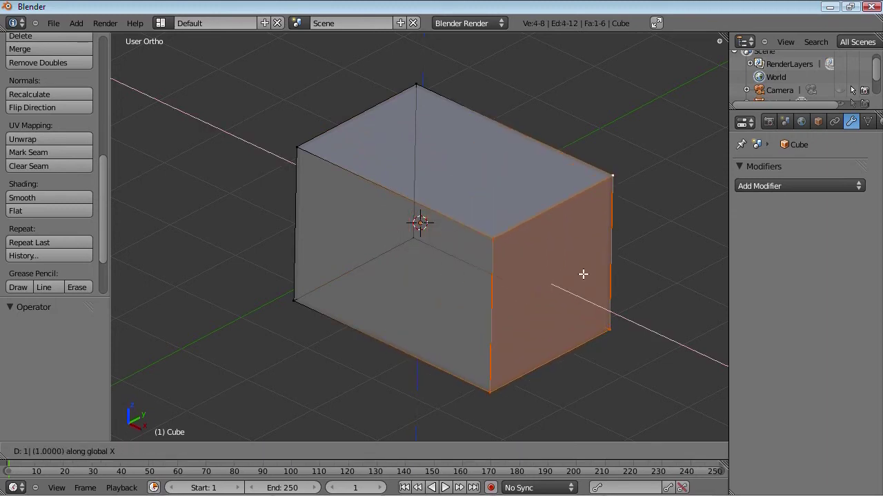
pyautogui.press('Return')
# Step: In top view with nothing selected, add a lengthwise loop cut along the X axis, cancelling the slide so it stays centered
pyautogui.moveTo(457, 262); pyautogui.dragTo(377, 356, button='middle')
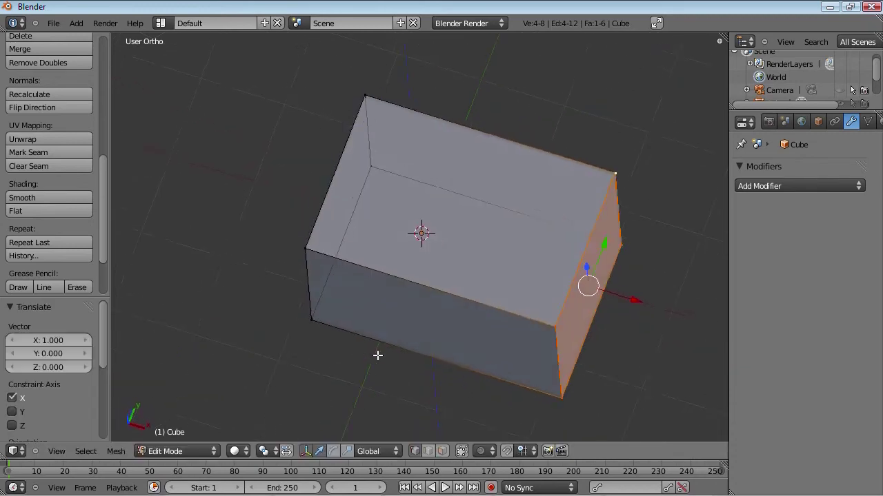
pyautogui.press('KP_7')
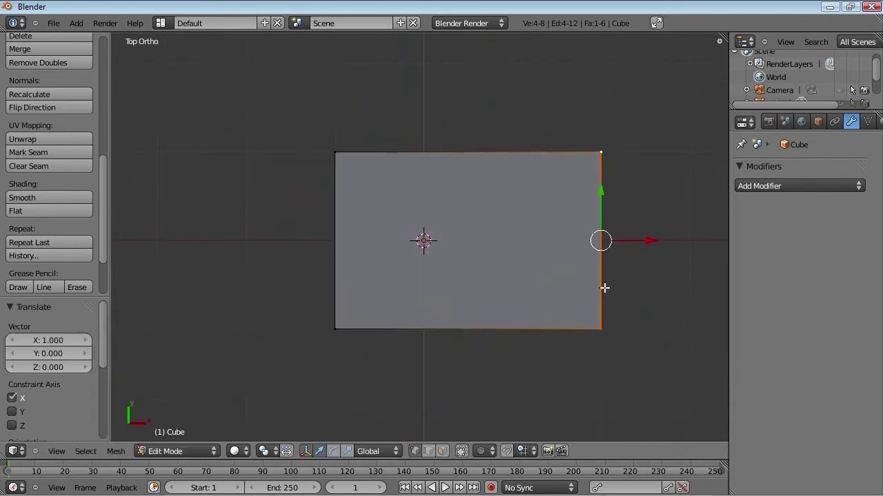
pyautogui.keyDown('shift'); pyautogui.moveTo(604, 287); pyautogui.dragTo(540, 281, button='middle'); pyautogui.keyUp('shift')
pyautogui.press('a')
pyautogui.press('a')
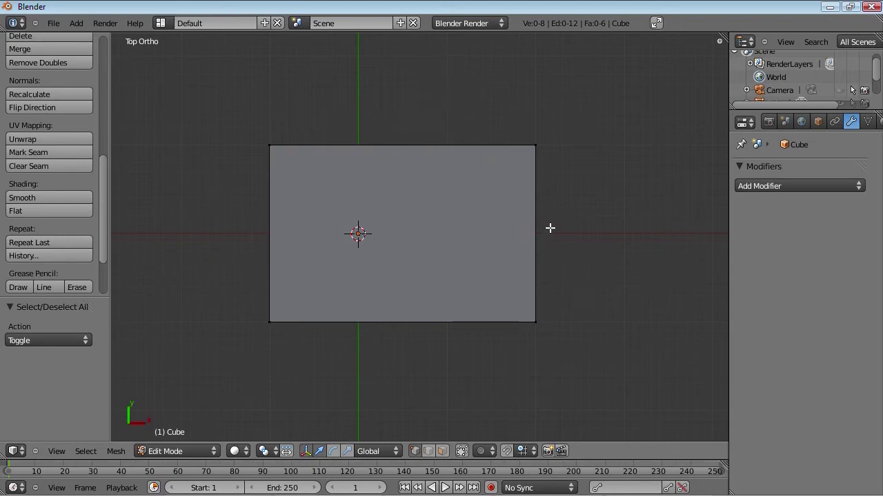
pyautogui.click(268, 235)
pyautogui.rightClick(268, 235)
pyautogui.press('g')
pyautogui.press('g')
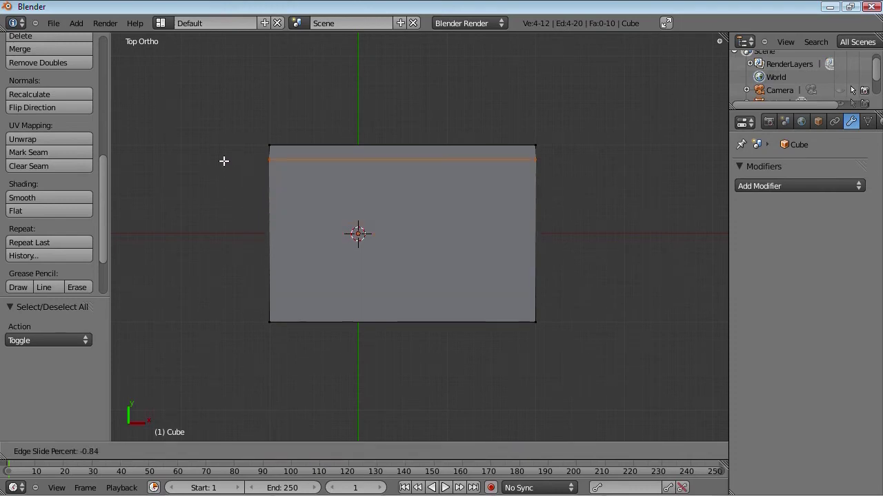
pyautogui.rightClick(224, 161)
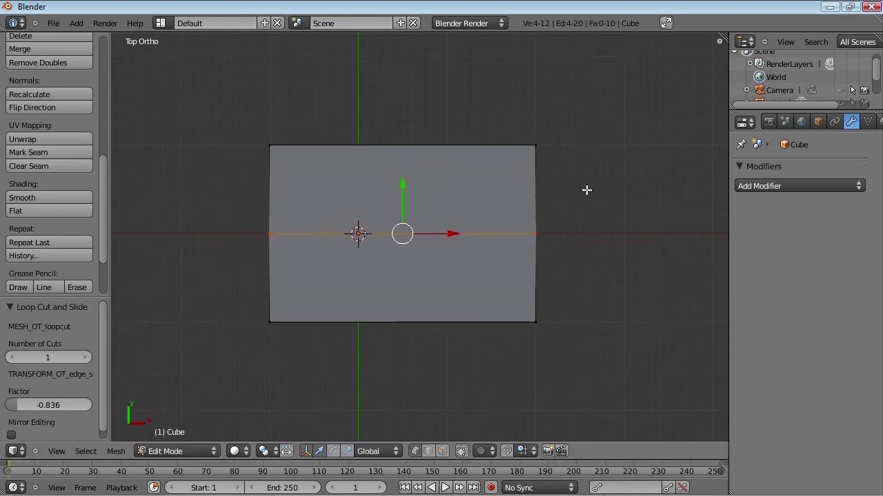
# Step: Clear the selection, add a centered horizontal loop cut around the box at mid-height, and deselect it
pyautogui.moveTo(349, 268); pyautogui.dragTo(438, 262, button='middle')
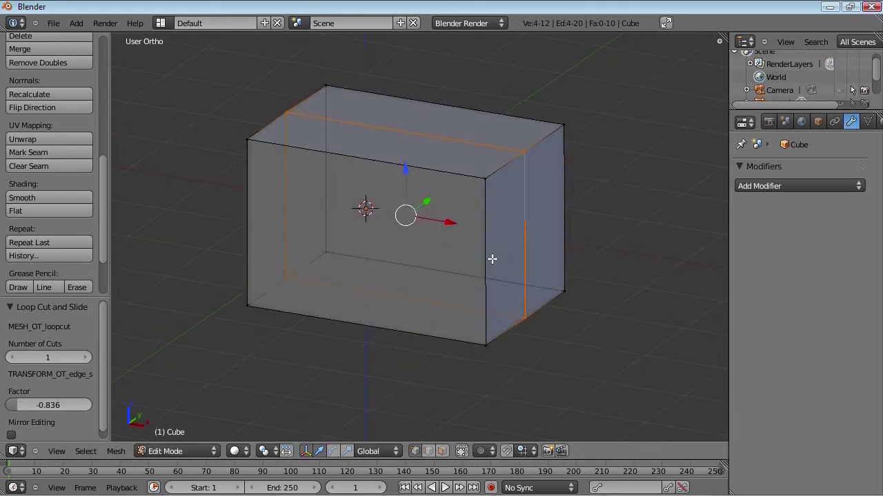
pyautogui.press('a')
pyautogui.hotkey('ctrl', 'r')
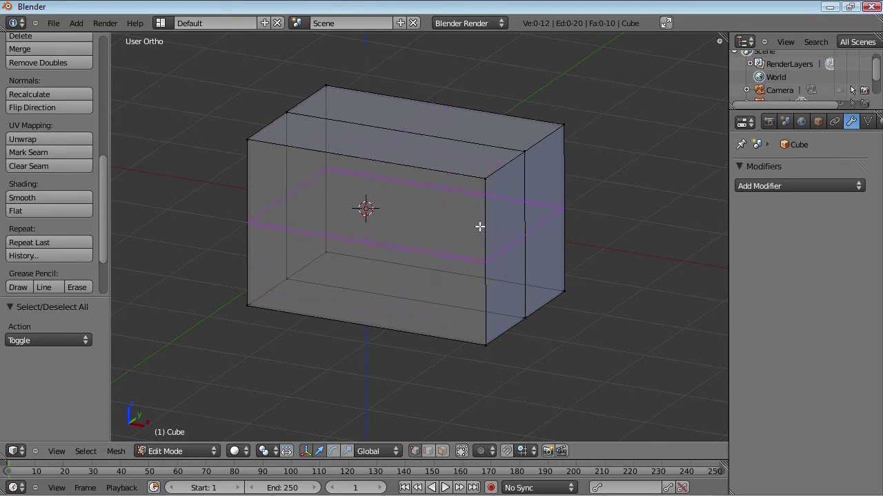
pyautogui.click(489, 256)
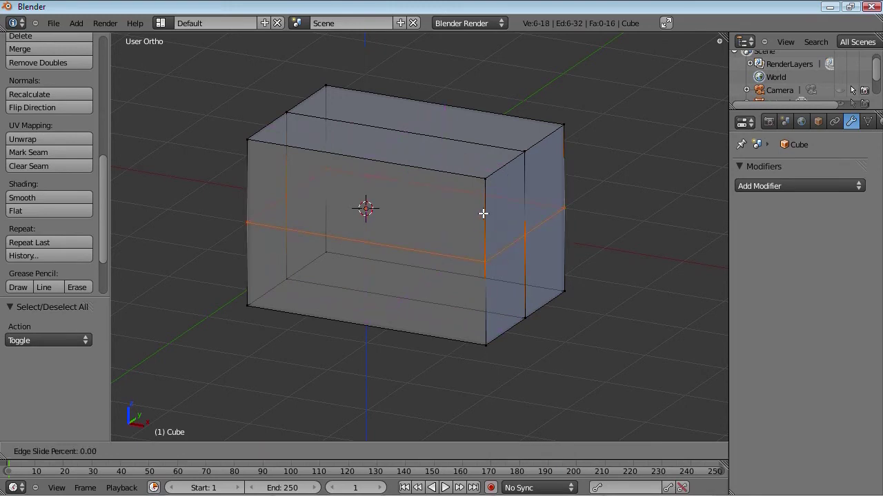
pyautogui.click(482, 187)
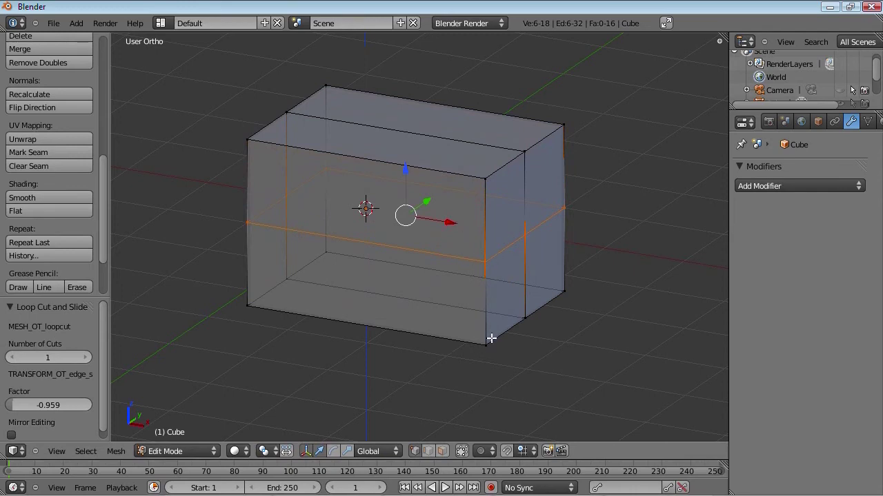
pyautogui.press('a')
# Step: In top view, add a crosswise loop cut, slide it fully to the positive X end, and move it -1 unit along X
pyautogui.press('KP_7')
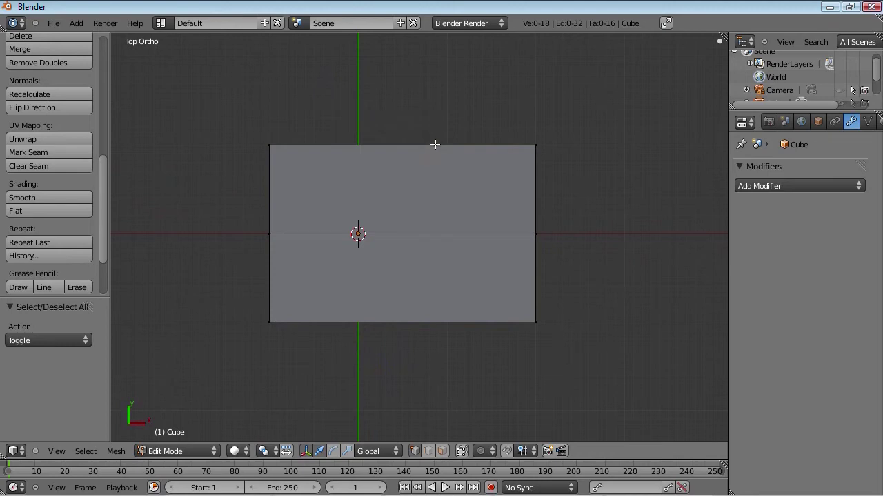
pyautogui.hotkey('ctrl', 'r')
pyautogui.click(417, 160)
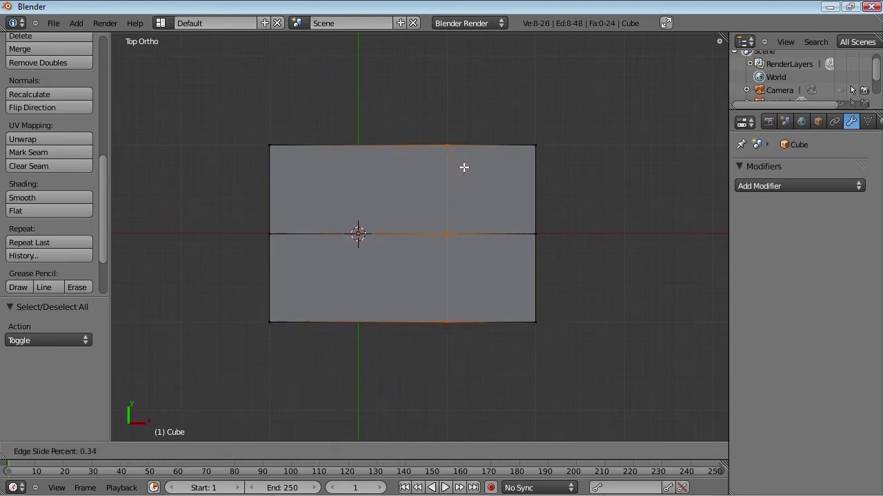
pyautogui.click(606, 178)
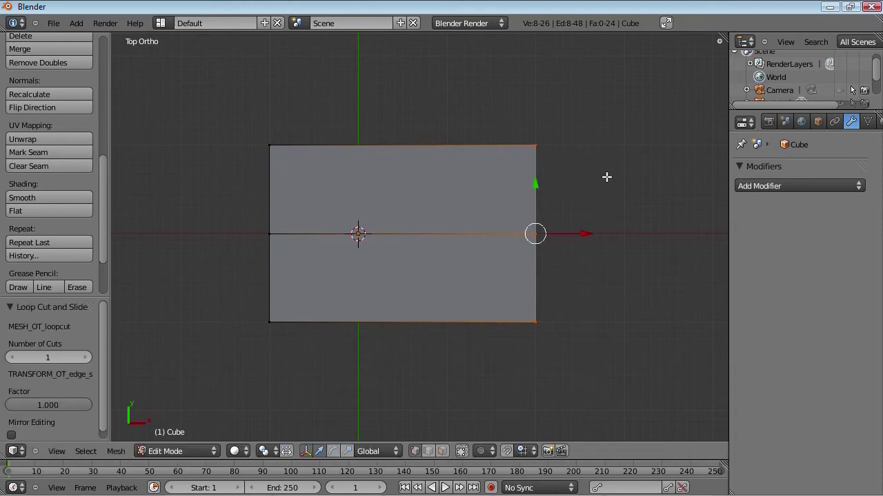
pyautogui.press('g')
pyautogui.press('x')
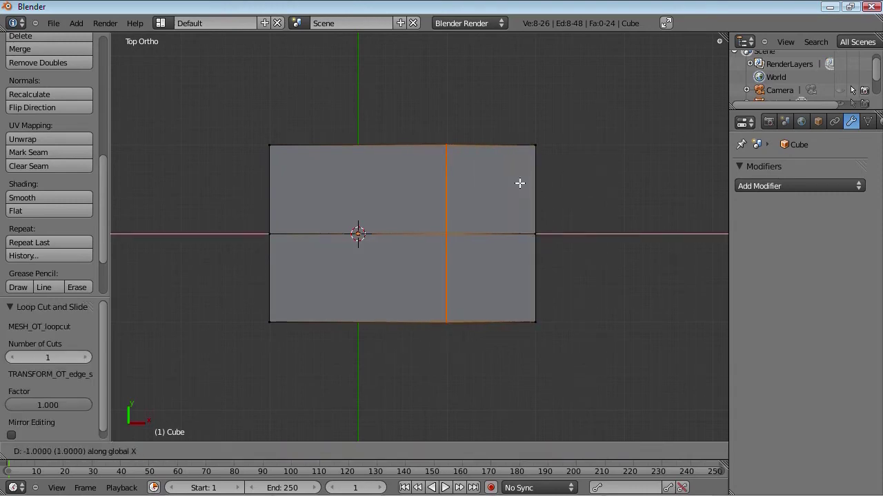
pyautogui.click(520, 183)
pyautogui.press('a')
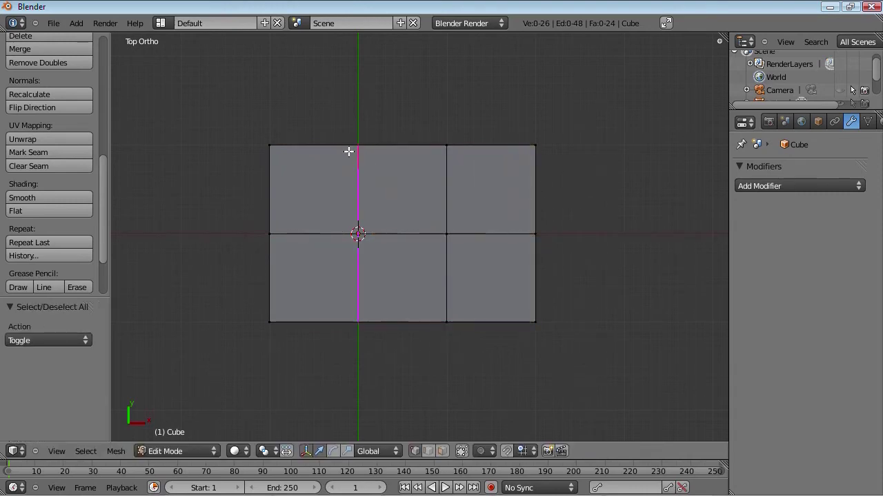
# Step: Try a second crosswise loop cut centered in the longer remaining section, then undo both crosswise cuts
pyautogui.click(366, 152)
pyautogui.rightClick(410, 158)
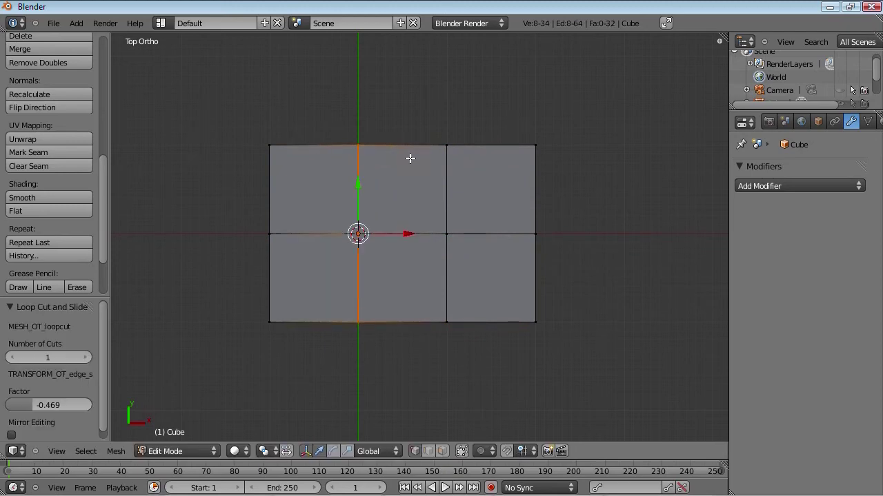
pyautogui.moveTo(359, 307); pyautogui.dragTo(375, 233, button='middle')
pyautogui.hotkey('ctrl', 'z')
pyautogui.hotkey('ctrl', 'z')
pyautogui.hotkey('ctrl', 'z')
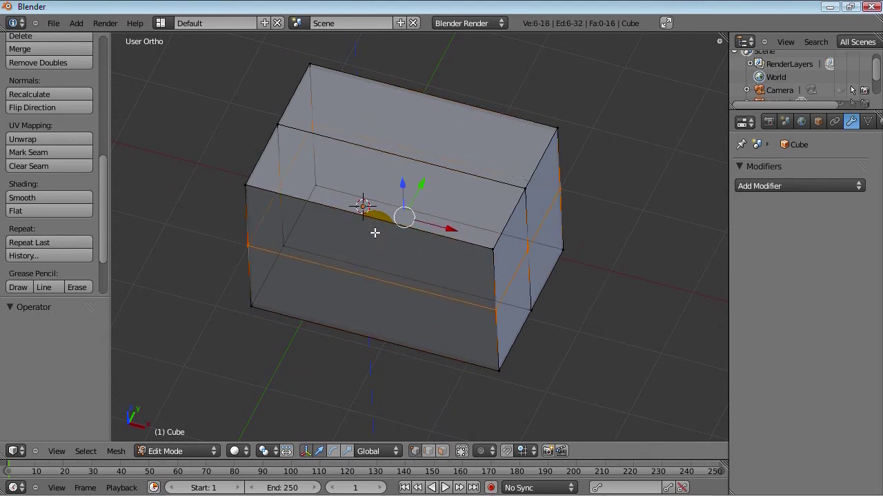
# Step: With nothing selected in top view, add two evenly spaced crosswise loop cuts without sliding them, then clear the selection
pyautogui.press('a')
pyautogui.press('KP_7')
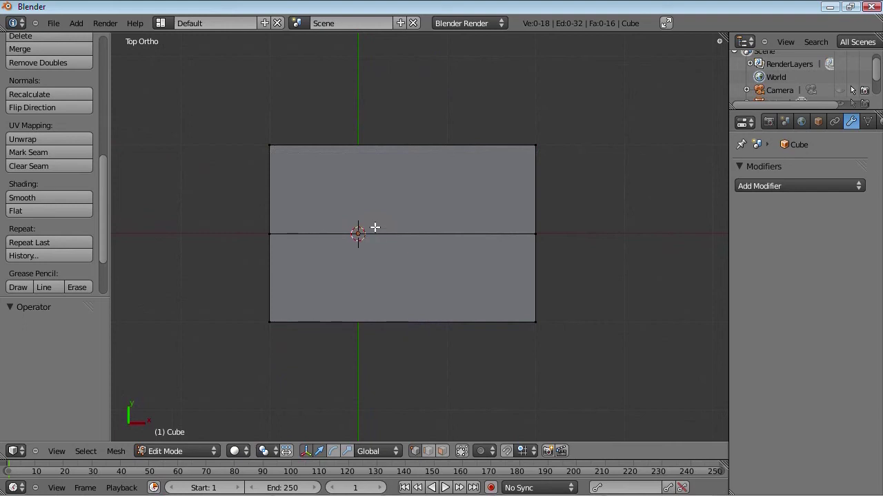
pyautogui.hotkey('ctrl', 'r')
pyautogui.scroll(2, 402, 148)
pyautogui.scroll(-1, 401, 148)
pyautogui.scroll(1, 401, 149)
pyautogui.scroll(-2, 401, 148)
pyautogui.click(402, 148)
pyautogui.rightClick(401, 148)
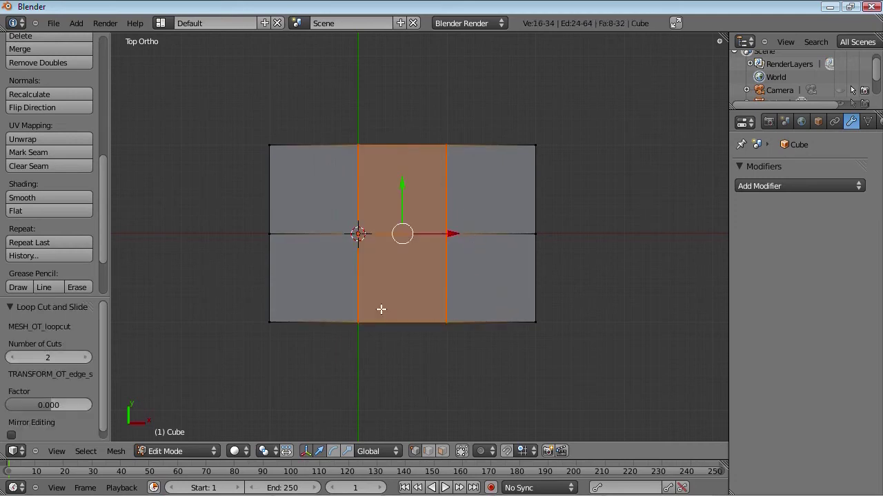
pyautogui.moveTo(381, 309); pyautogui.dragTo(368, 172, button='middle')
pyautogui.press('a')
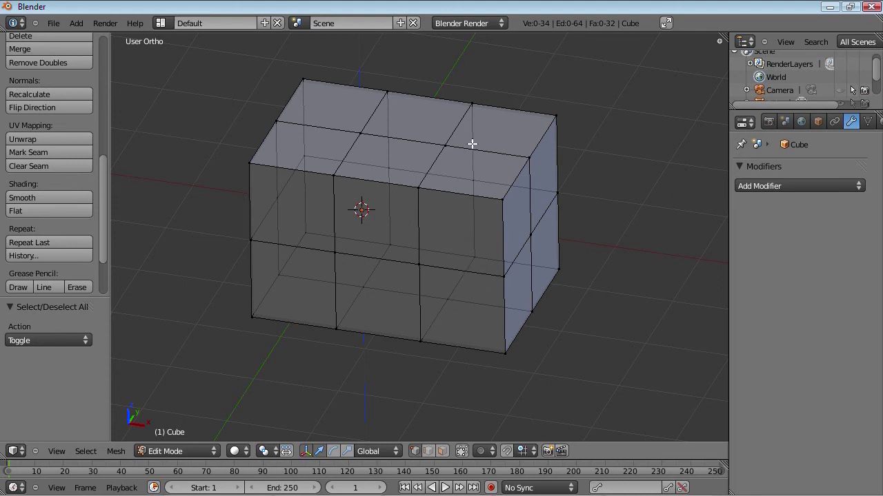
pyautogui.press('x')
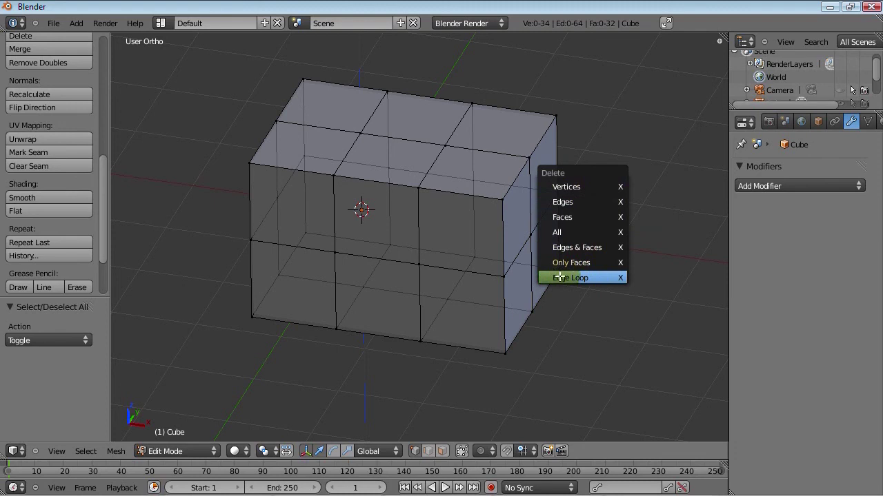
pyautogui.click(587, 277)
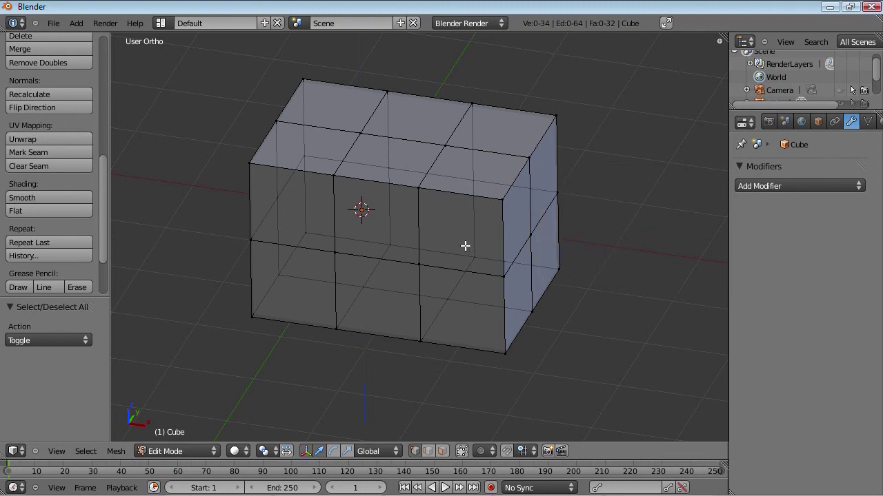
# Step: Select the eight vertices of the crosswise loop nearest the positive X end one by one, then clear the selection
pyautogui.scroll(1, 464, 245)
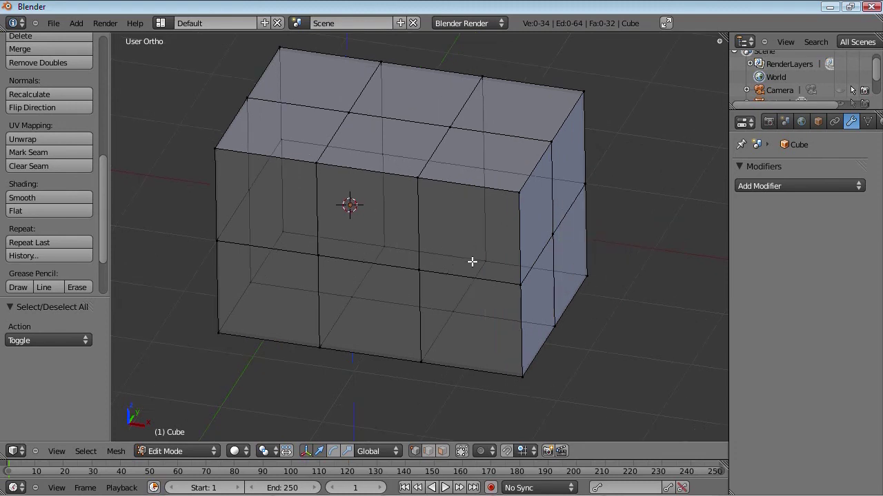
pyautogui.rightClick(481, 78)
pyautogui.keyDown('shift'); pyautogui.rightClick(450, 129); pyautogui.keyUp('shift')
pyautogui.keyDown('shift'); pyautogui.rightClick(418, 177); pyautogui.keyUp('shift')
pyautogui.keyDown('shift'); pyautogui.rightClick(419, 269); pyautogui.keyUp('shift')
pyautogui.keyDown('shift'); pyautogui.rightClick(421, 362); pyautogui.keyUp('shift')
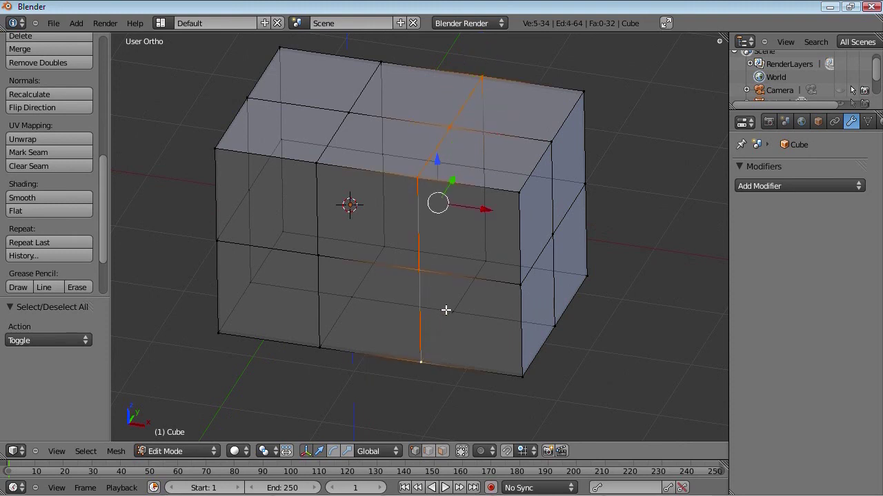
pyautogui.keyDown('shift'); pyautogui.rightClick(450, 311); pyautogui.keyUp('shift')
pyautogui.keyDown('shift'); pyautogui.rightClick(485, 261); pyautogui.keyUp('shift')
pyautogui.keyDown('shift'); pyautogui.rightClick(487, 177); pyautogui.keyUp('shift')
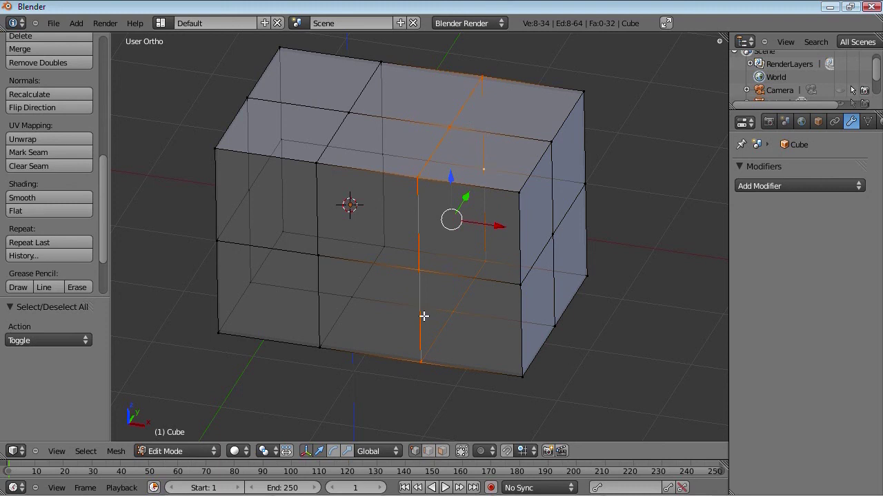
pyautogui.press('a')
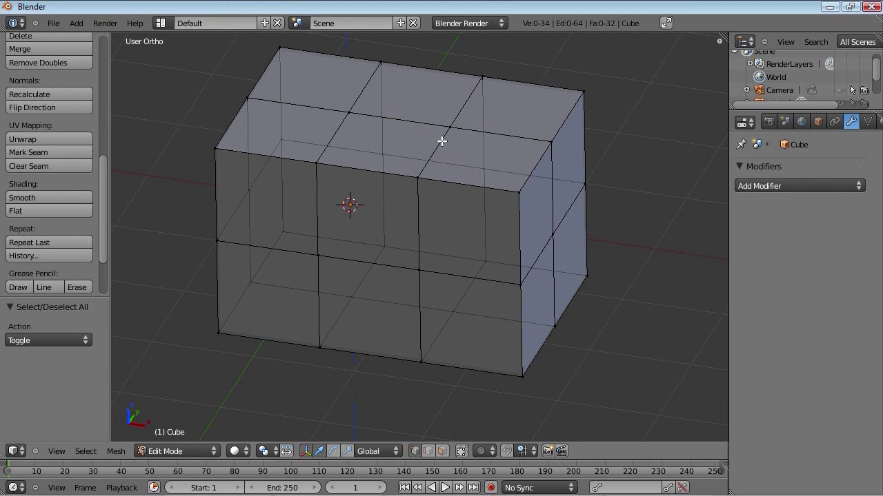
# Step: Try loop selection on the box's crosswise, lengthwise and horizontal edge loops in turn
pyautogui.keyDown('alt'); pyautogui.rightClick(466, 99); pyautogui.keyUp('alt')
pyautogui.keyDown('alt'); pyautogui.rightClick(522, 137); pyautogui.keyUp('alt')
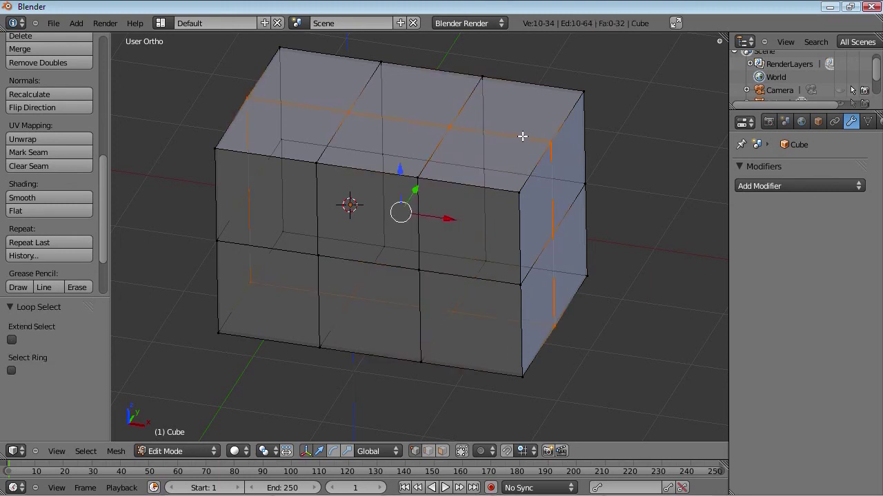
pyautogui.keyDown('alt'); pyautogui.rightClick(457, 280); pyautogui.keyUp('alt')
pyautogui.keyDown('alt'); pyautogui.rightClick(422, 332); pyautogui.keyUp('alt')
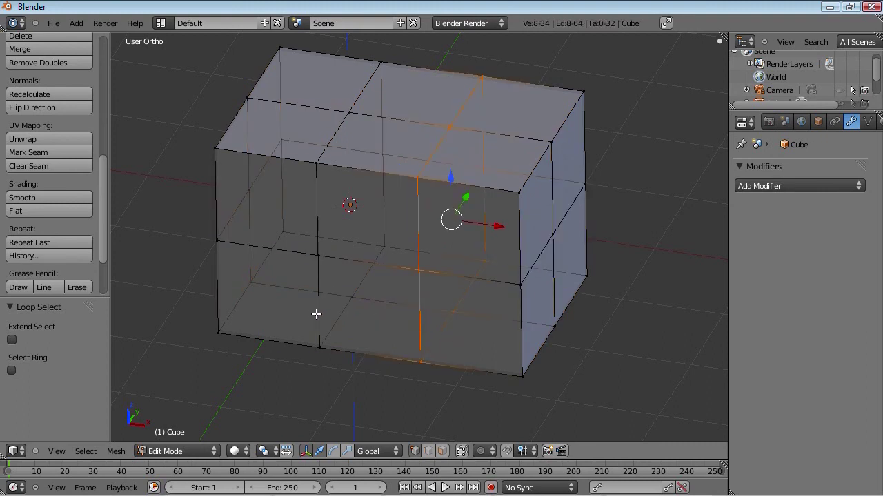
pyautogui.keyDown('alt'); pyautogui.rightClick(317, 313); pyautogui.keyUp('alt')
# Step: Select the crosswise loop nearest the positive X end, delete it with the Edge Loop option, and clear the selection
pyautogui.keyDown('alt'); pyautogui.rightClick(442, 152); pyautogui.keyUp('alt')
pyautogui.press('x')
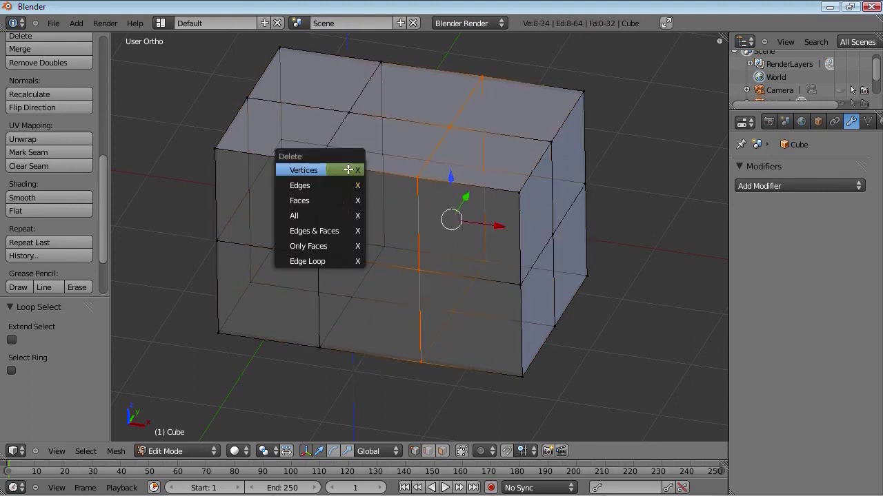
pyautogui.click(307, 261)
pyautogui.press('a')
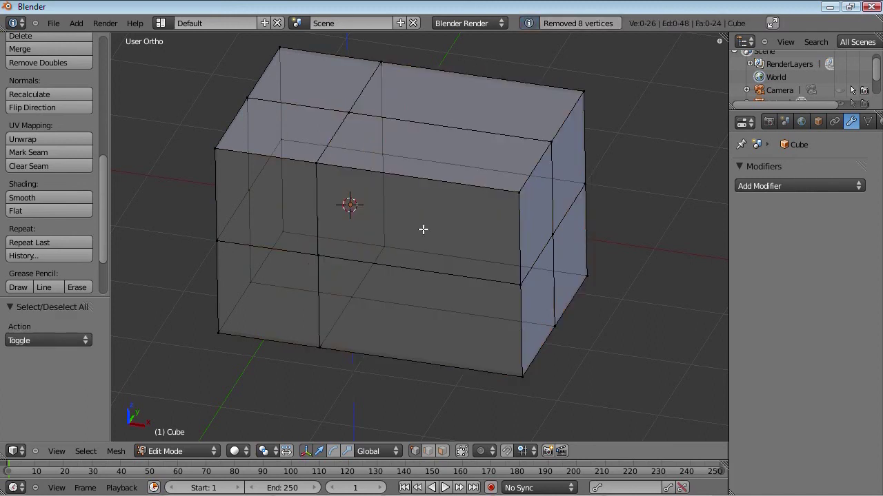
# Step: Restore the crosswise loop midway along the longer section and delete its vertices with the Vertices option
pyautogui.hotkey('ctrl', 'r')
pyautogui.click(482, 205)
pyautogui.rightClick(481, 205)
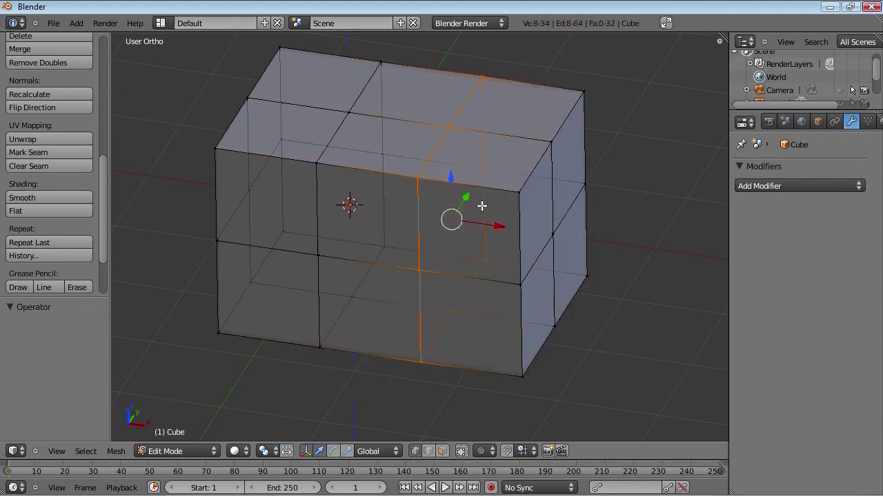
pyautogui.press('x')
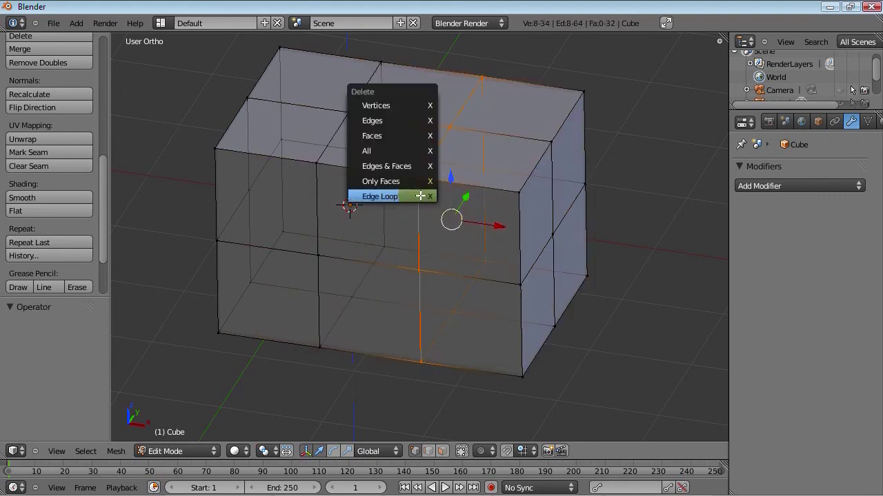
pyautogui.click(381, 104)
# Step: Select the four corner vertices bounding the front half of the gap on the box's upper side and fill them with a face
pyautogui.rightClick(312, 161)
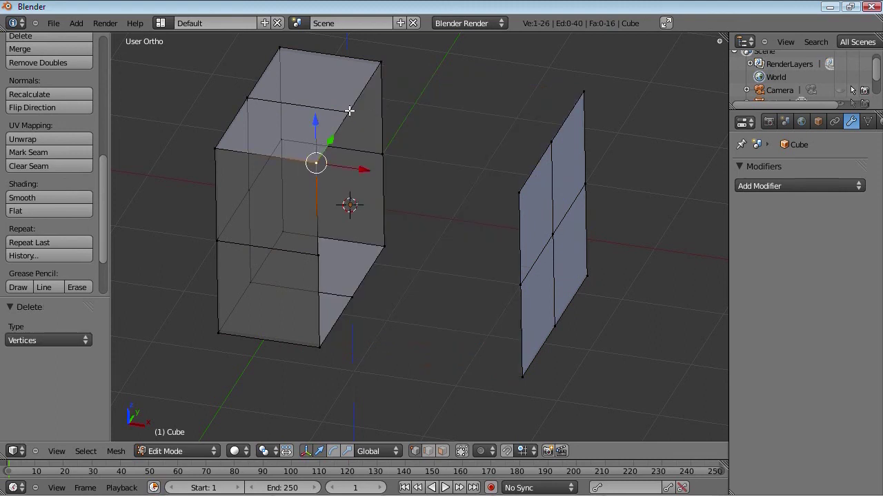
pyautogui.keyDown('shift'); pyautogui.rightClick(349, 111); pyautogui.keyUp('shift')
pyautogui.keyDown('shift'); pyautogui.rightClick(550, 143); pyautogui.keyUp('shift')
pyautogui.keyDown('shift'); pyautogui.rightClick(525, 179); pyautogui.keyUp('shift')
pyautogui.press('f')
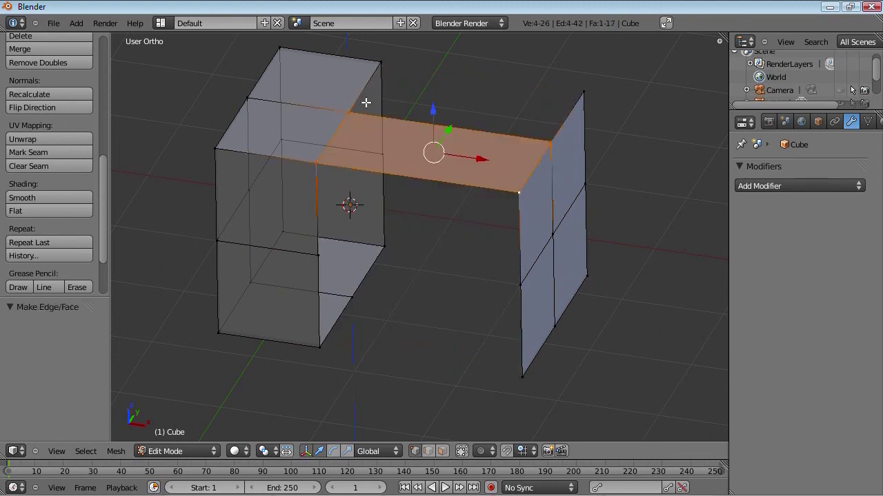